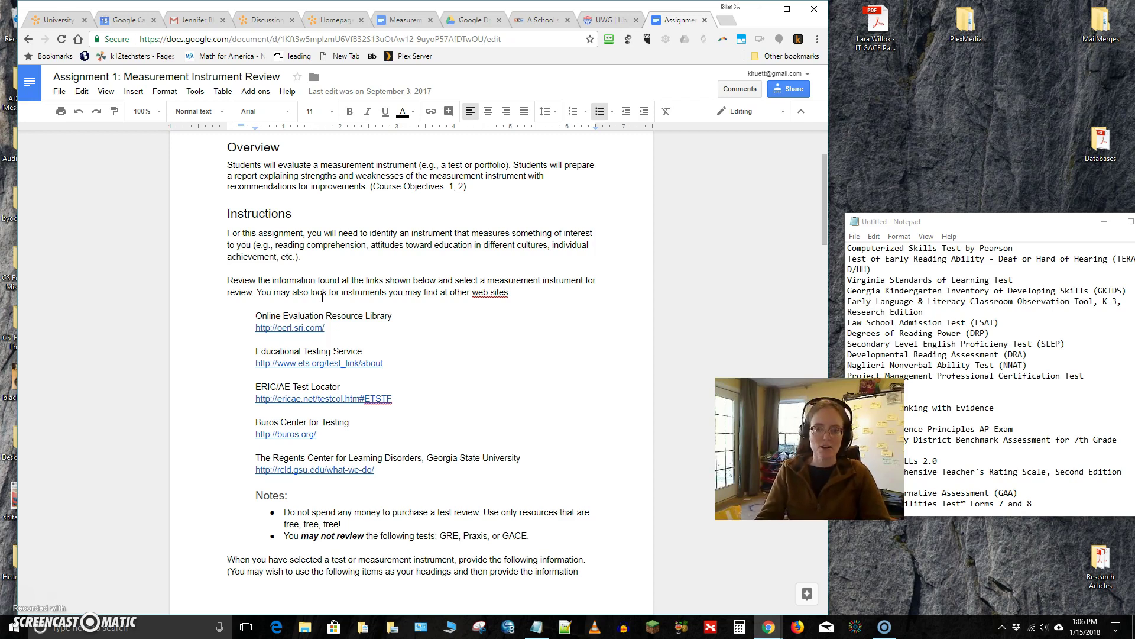
Step: Highlight the list of resource links, then clear the selection
{"action": "left_click_drag", "start_coordinate": [253, 314], "coordinate": [381, 470]}
{"action": "left_click", "coordinate": [399, 471]}
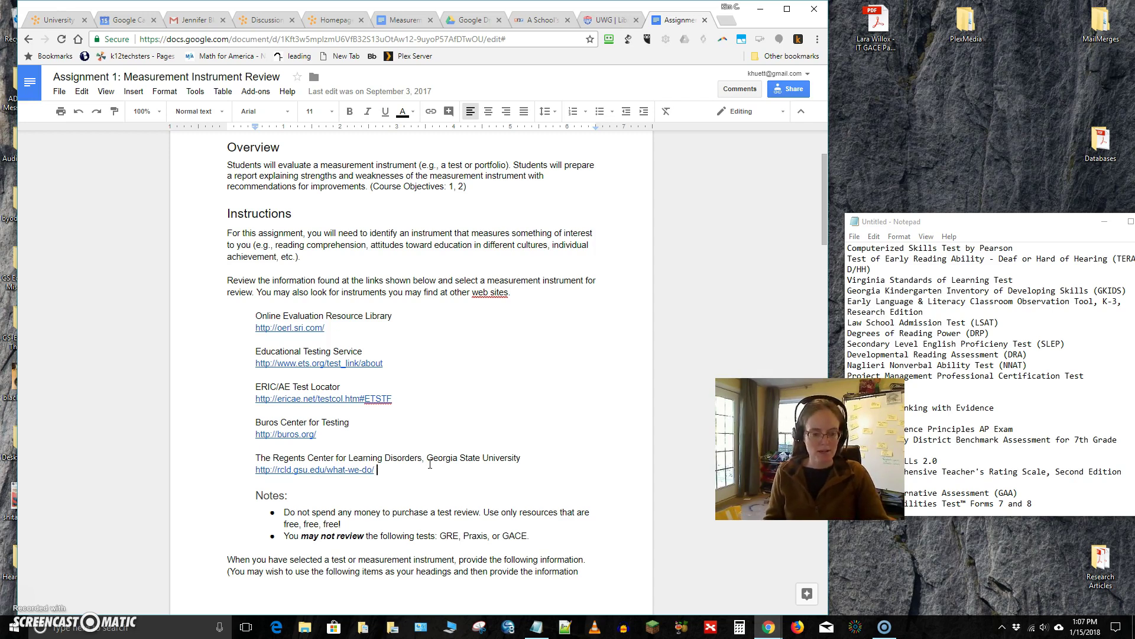
{"action": "left_click", "coordinate": [430, 464]}
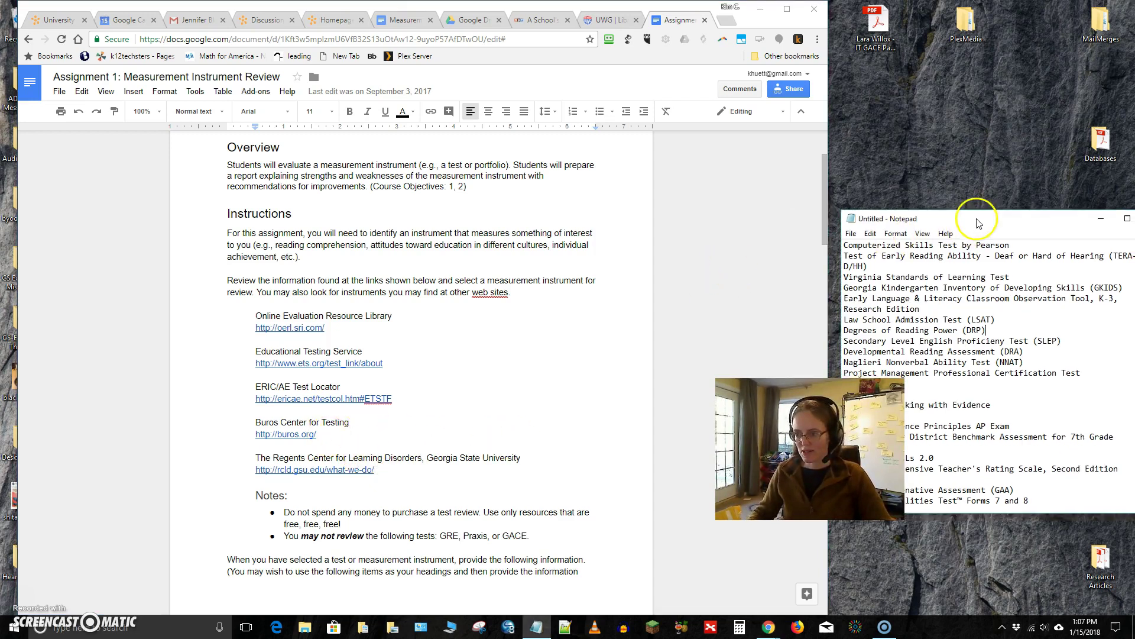
Step: Move and narrow the Notepad window, then select the Naglieri Nonverbal Ability Test (NNAT) line
{"action": "left_click_drag", "start_coordinate": [979, 221], "coordinate": [940, 186]}
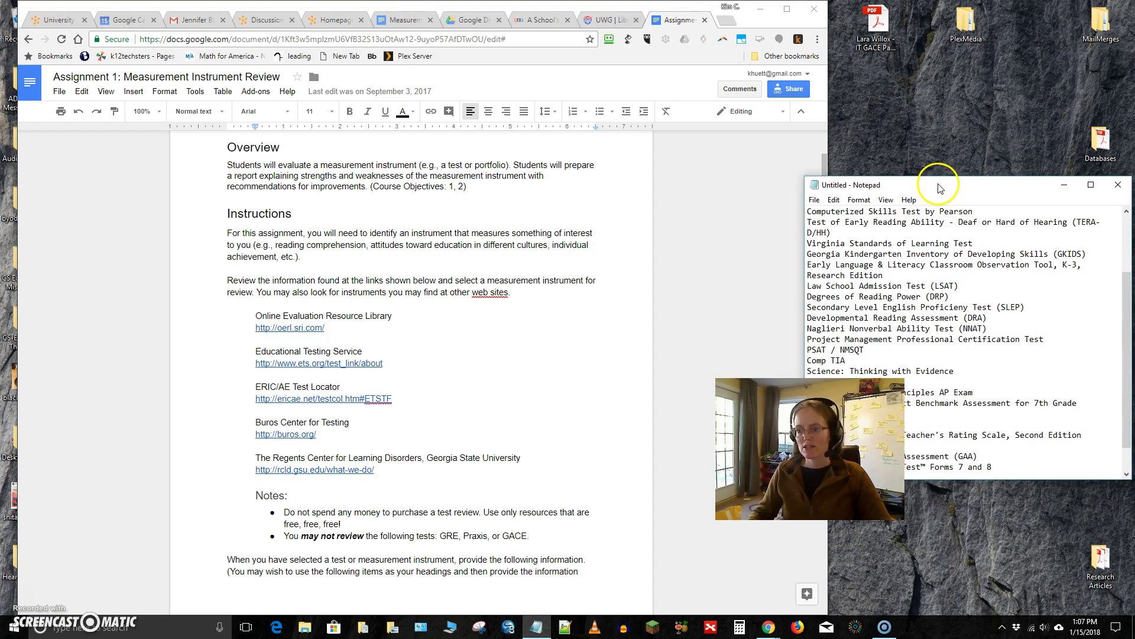
{"action": "left_click_drag", "start_coordinate": [804, 284], "coordinate": [837, 278]}
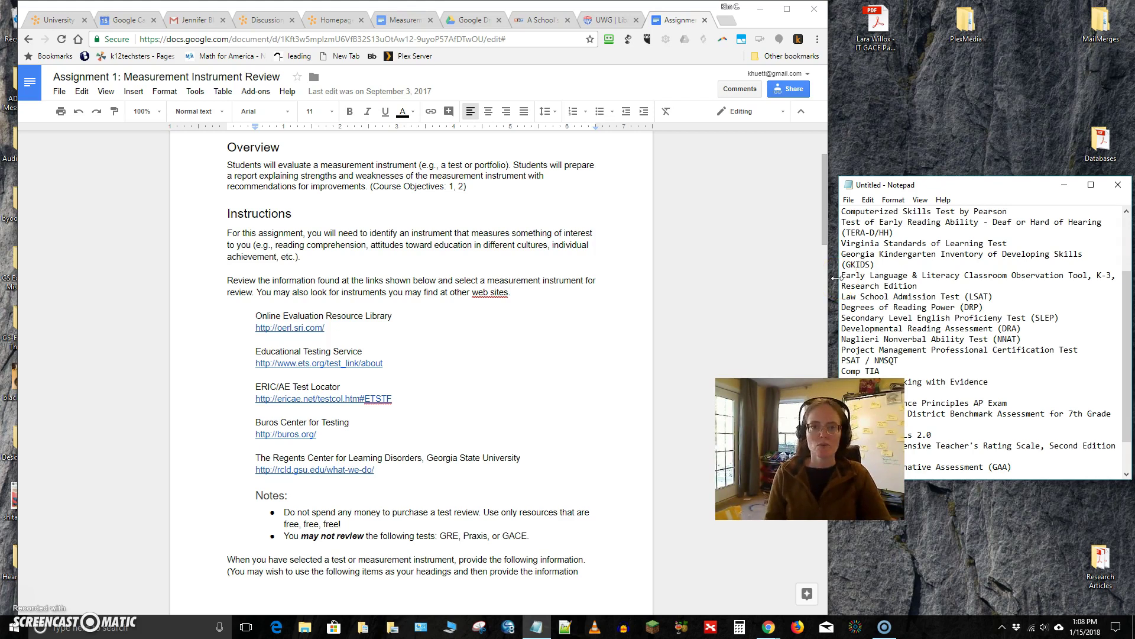
{"action": "left_click", "coordinate": [913, 317]}
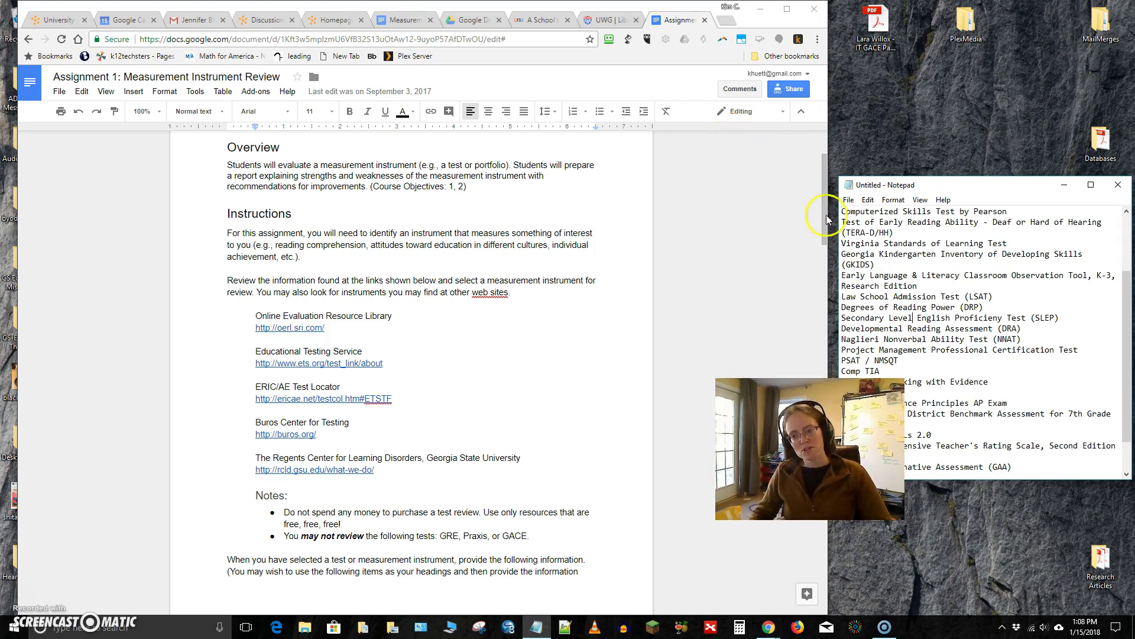
{"action": "left_click_drag", "start_coordinate": [844, 340], "coordinate": [1027, 341]}
{"action": "key", "text": "ctrl+c"}
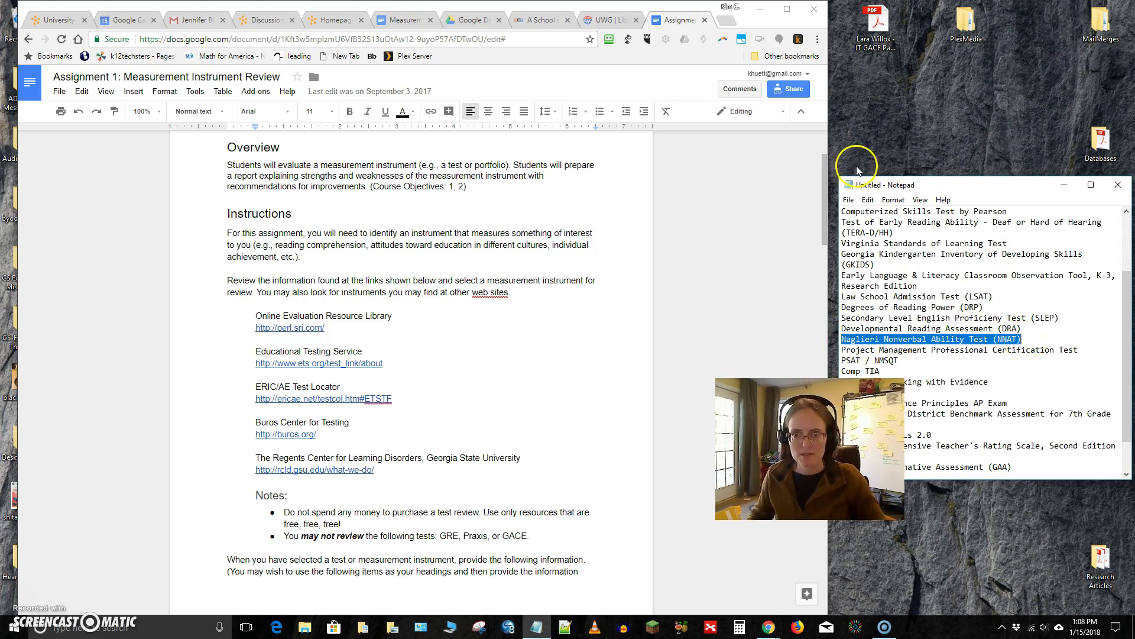
Step: Google 'Naglieri Nonverbal Ability Test (NNAT)' in a new tab and skim the roughly 26,400 results
{"action": "left_click", "coordinate": [727, 20]}
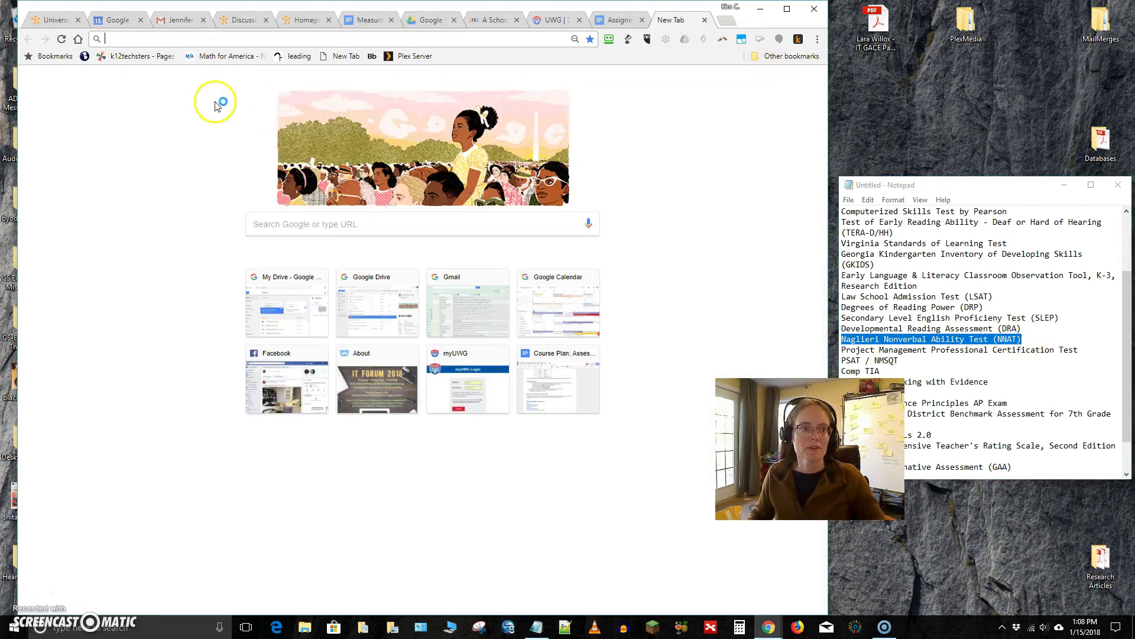
{"action": "left_click", "coordinate": [296, 224]}
{"action": "key", "text": "ctrl+v"}
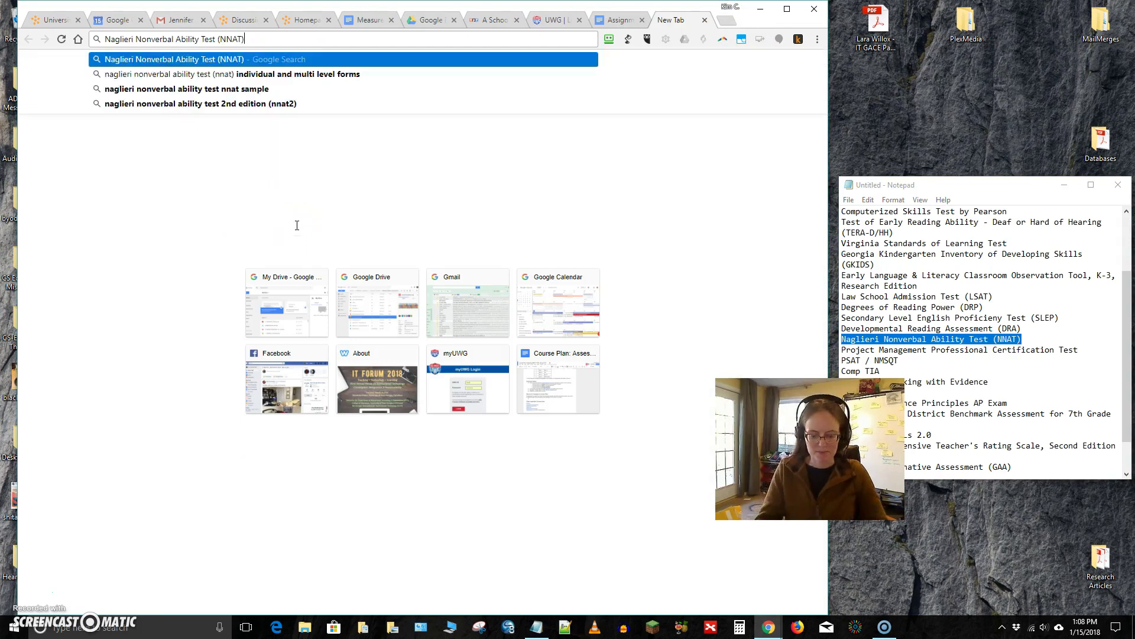
{"action": "key", "text": "Return"}
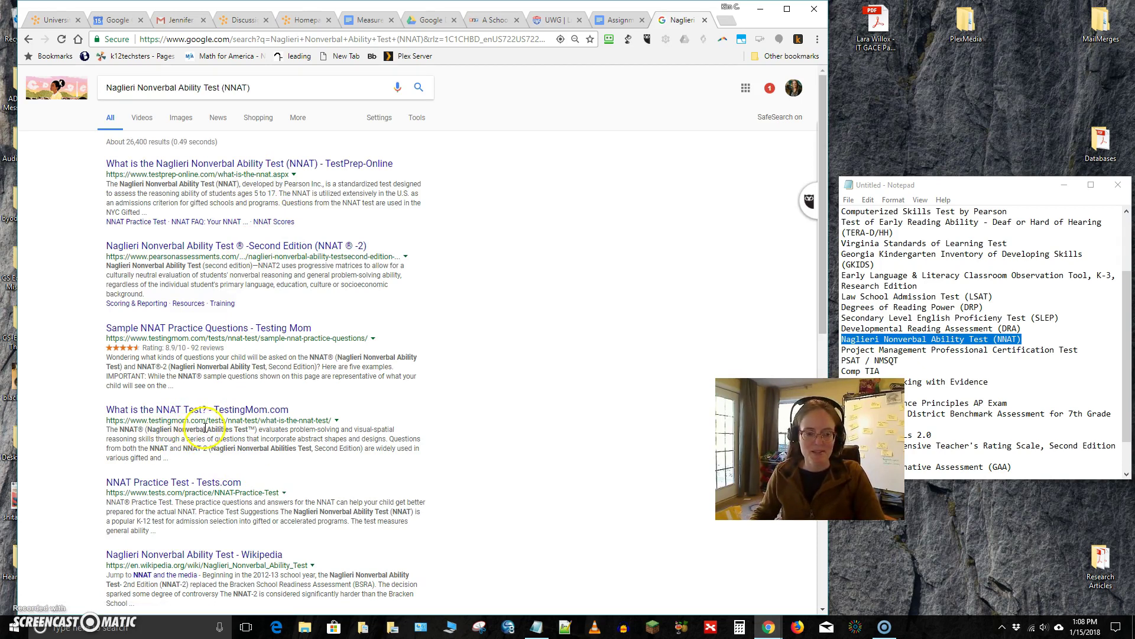
{"action": "scroll", "coordinate": [331, 423], "scroll_direction": "down", "scroll_amount": 1}
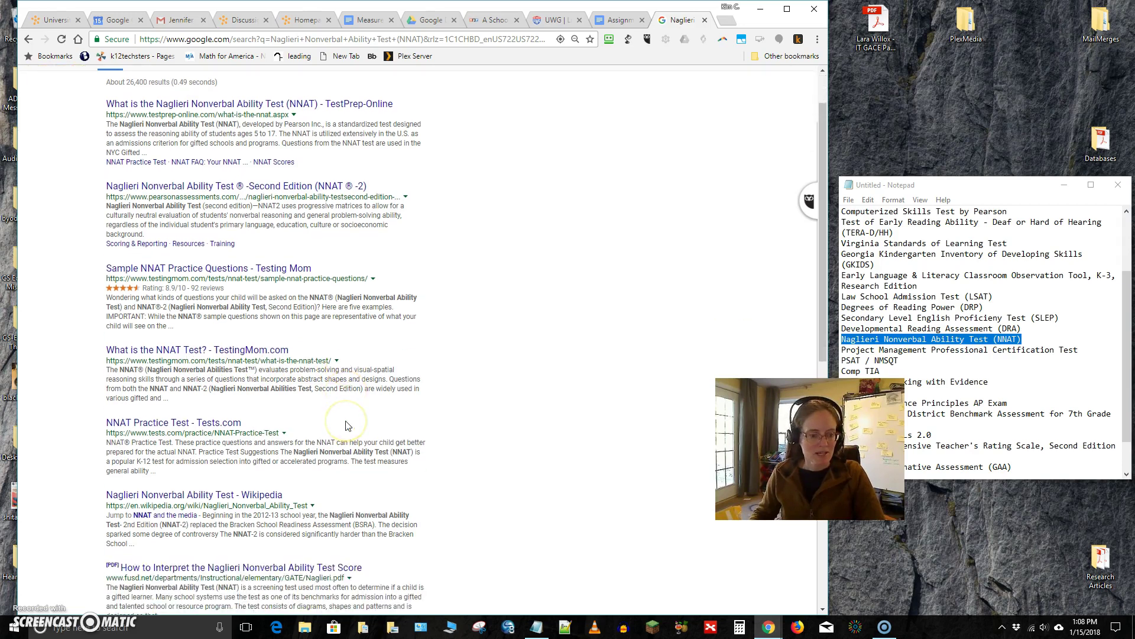
{"action": "scroll", "coordinate": [346, 426], "scroll_direction": "down", "scroll_amount": 6}
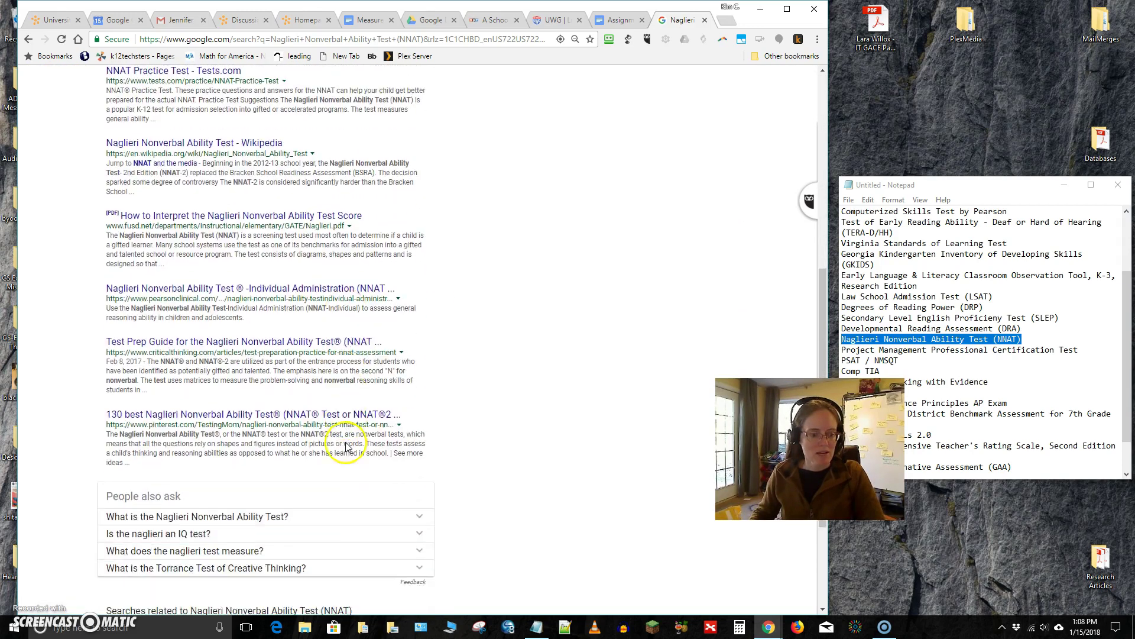
{"action": "scroll", "coordinate": [261, 438], "scroll_direction": "up", "scroll_amount": 7}
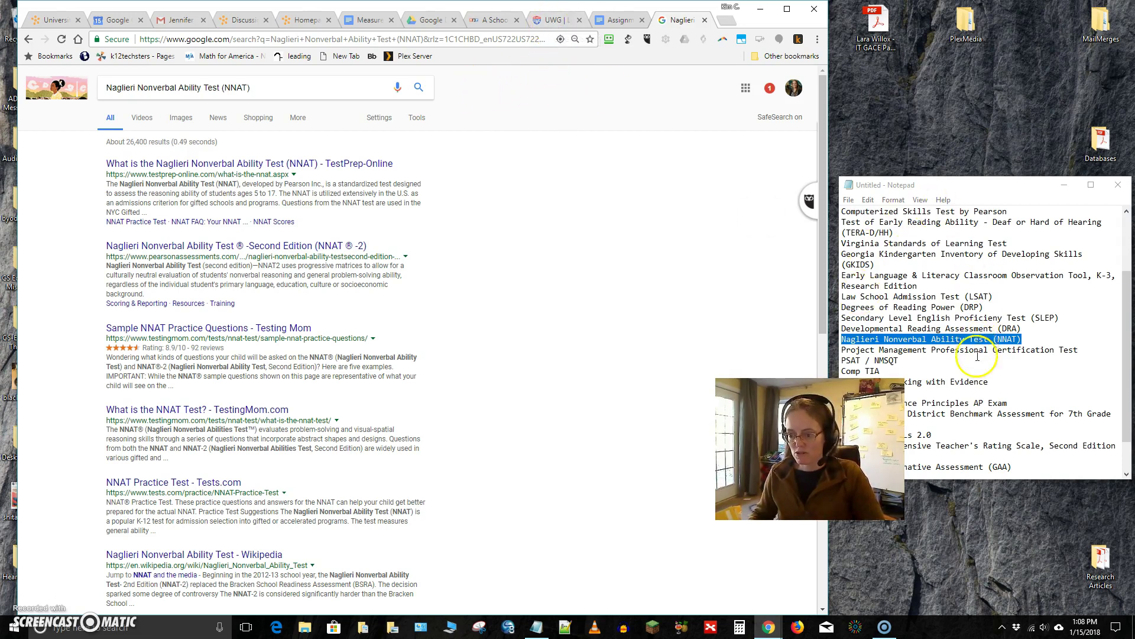
Step: Scroll through the Notepad test list, briefly selecting the Coweta County District Benchmark Assessment line
{"action": "left_click", "coordinate": [938, 340]}
{"action": "scroll", "coordinate": [938, 338], "scroll_direction": "down", "scroll_amount": 1}
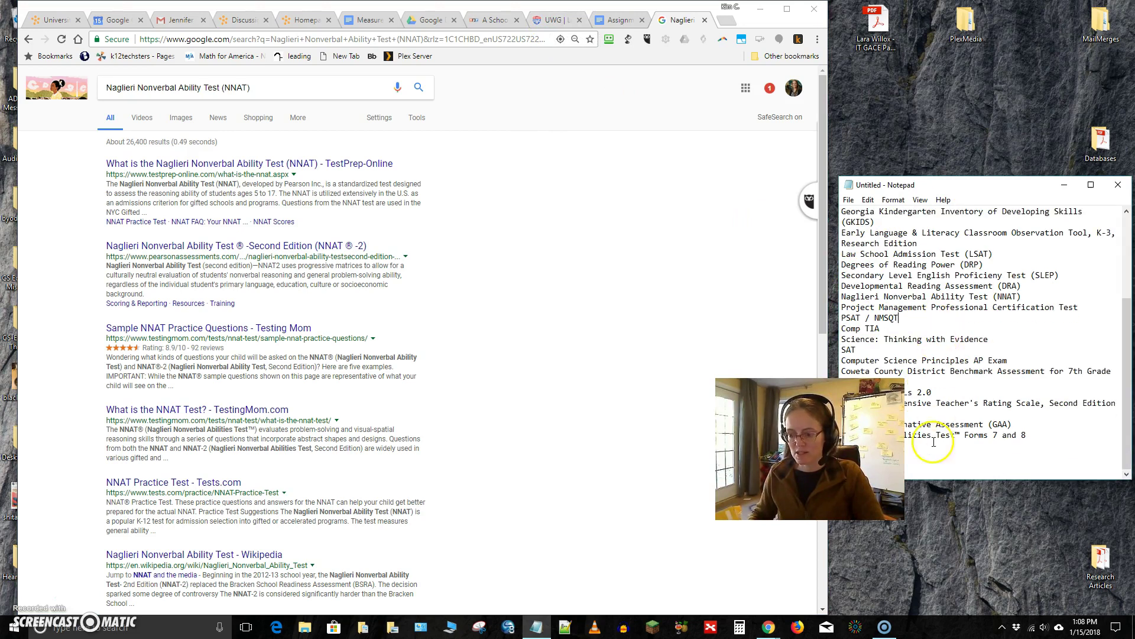
{"action": "scroll", "coordinate": [938, 349], "scroll_direction": "up", "scroll_amount": 3}
{"action": "scroll", "coordinate": [937, 349], "scroll_direction": "up", "scroll_amount": 1}
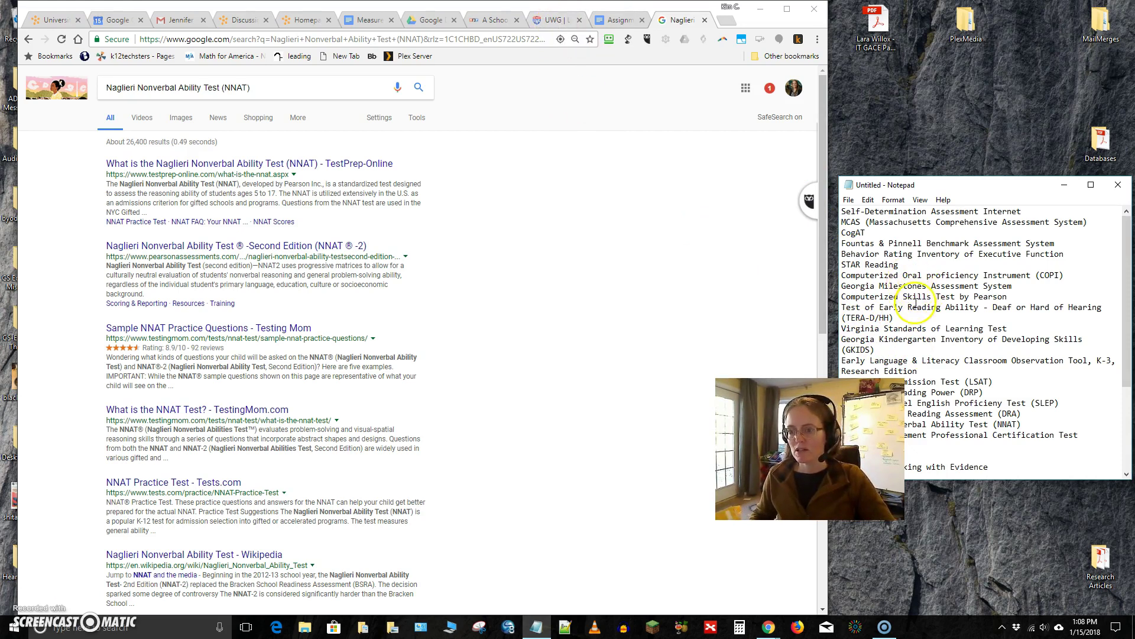
{"action": "scroll", "coordinate": [916, 288], "scroll_direction": "down", "scroll_amount": 1}
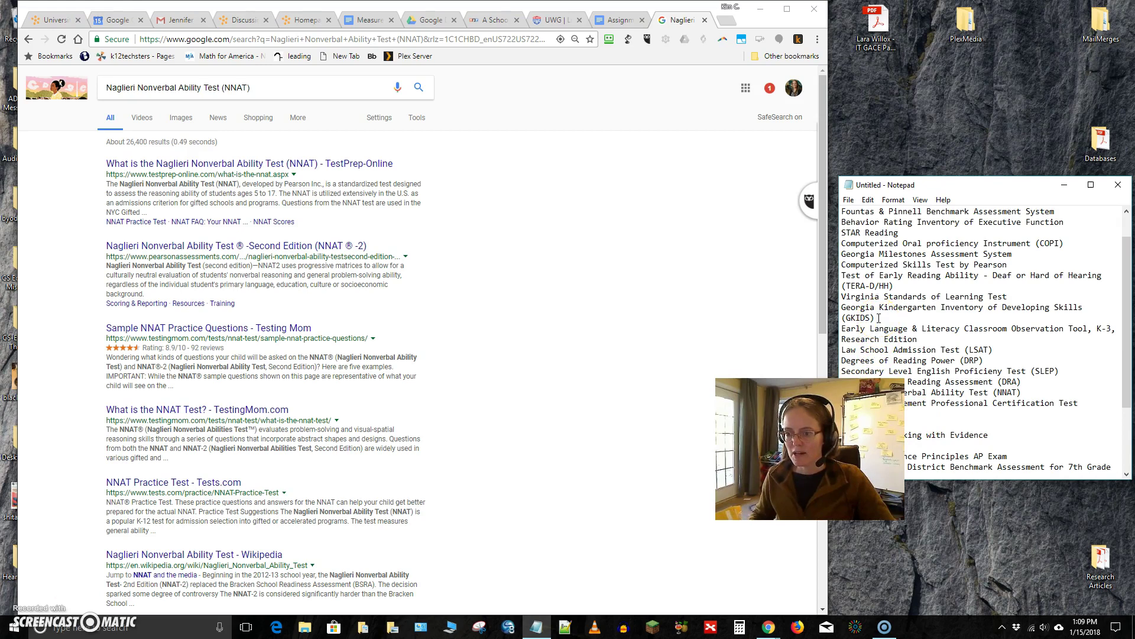
{"action": "scroll", "coordinate": [879, 317], "scroll_direction": "up", "scroll_amount": 1}
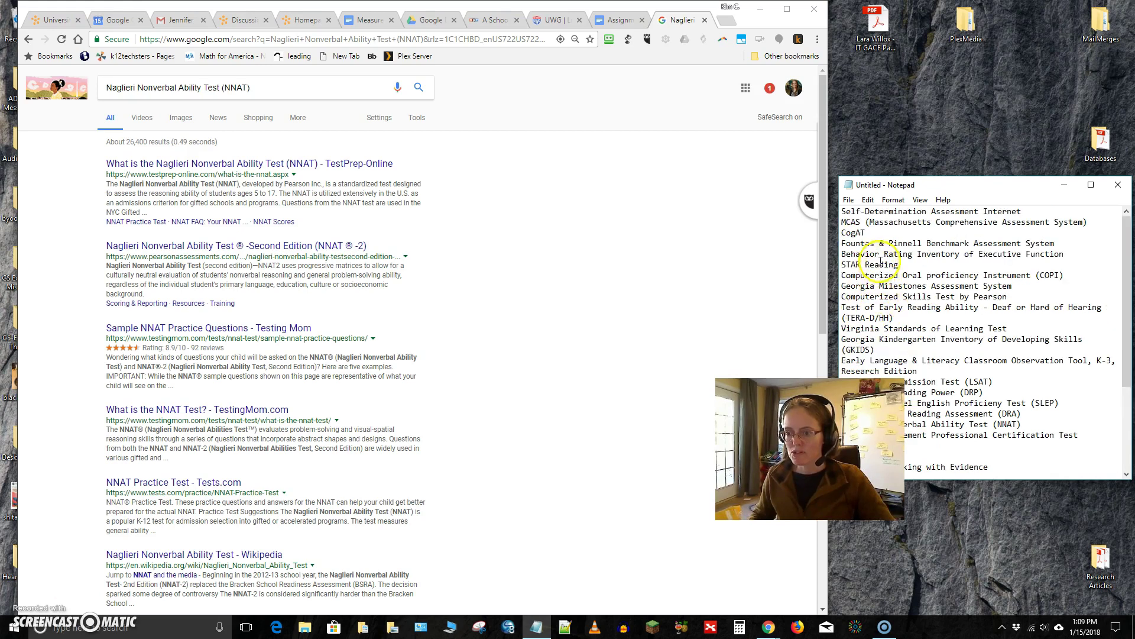
{"action": "scroll", "coordinate": [924, 283], "scroll_direction": "down", "scroll_amount": 4}
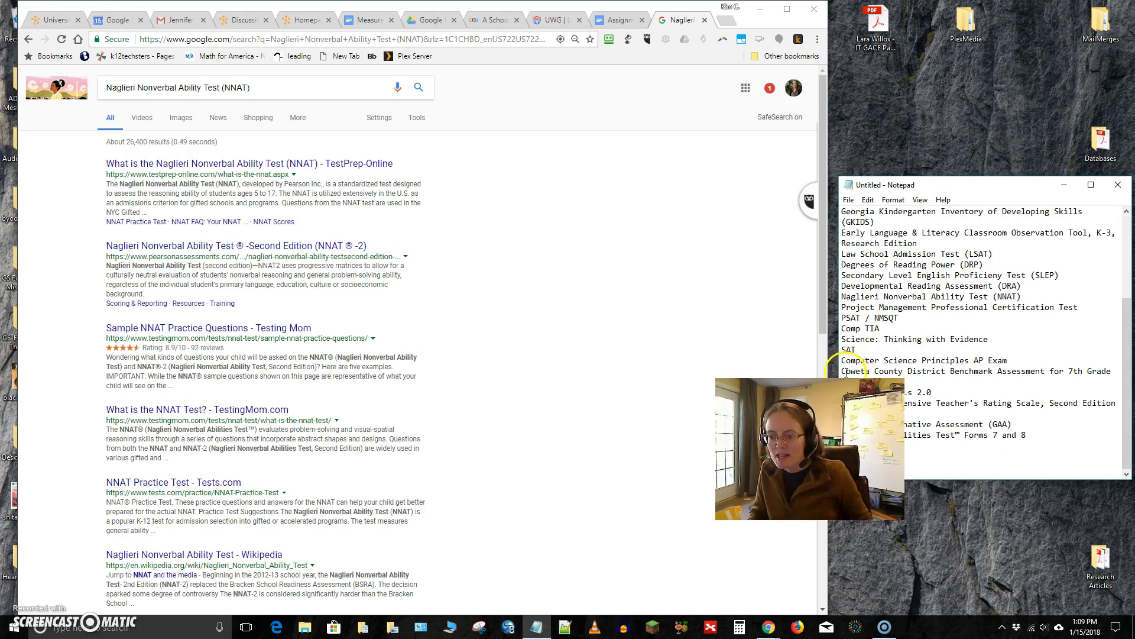
{"action": "left_click_drag", "start_coordinate": [839, 370], "coordinate": [980, 385]}
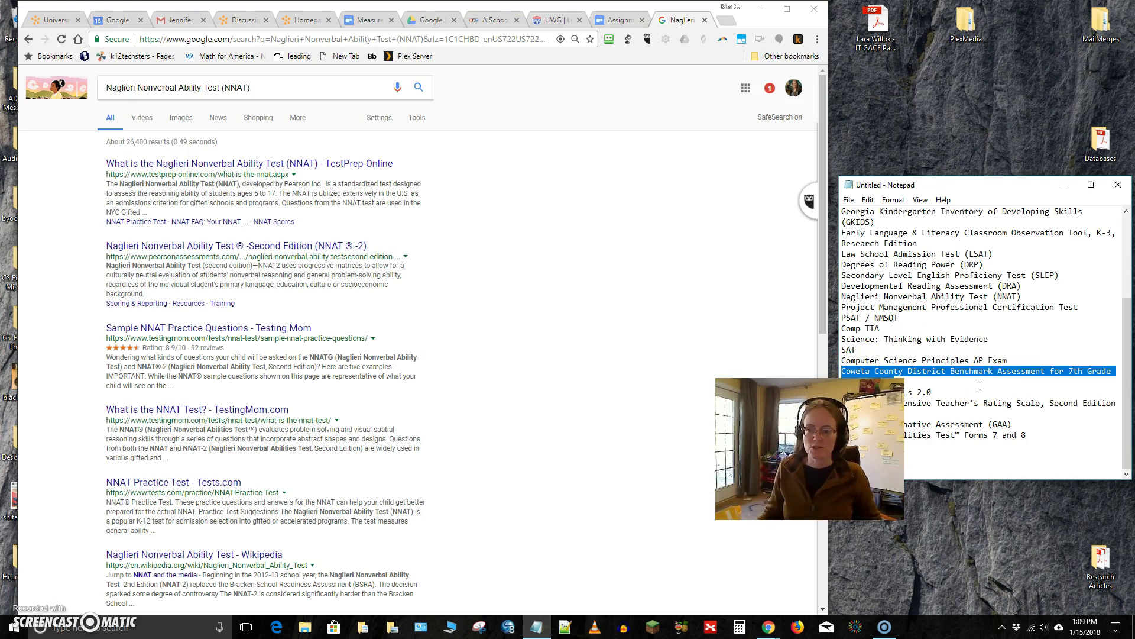
{"action": "left_click", "coordinate": [982, 383]}
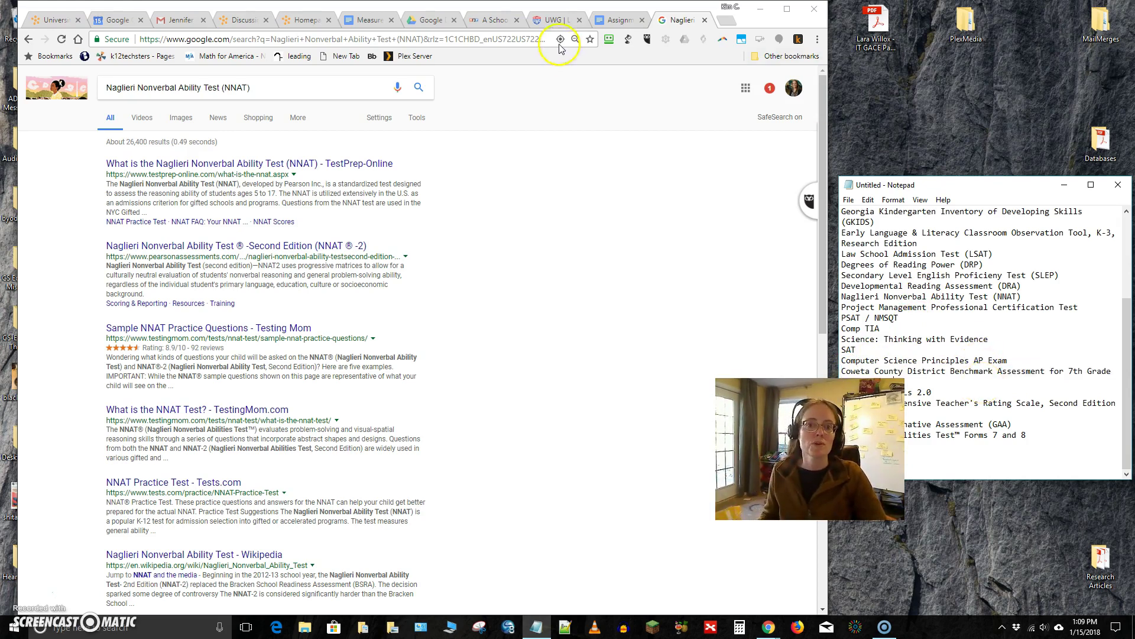
Step: On the Ingram Library homepage, show the Databases & GALILEO search options
{"action": "left_click", "coordinate": [556, 20]}
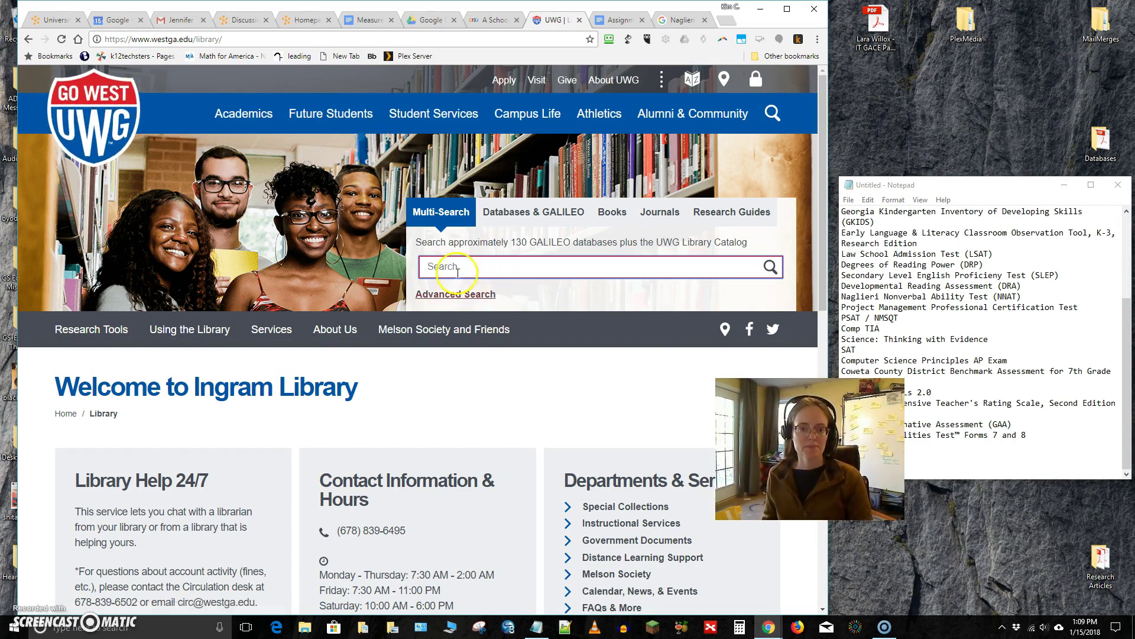
{"action": "left_click", "coordinate": [525, 266]}
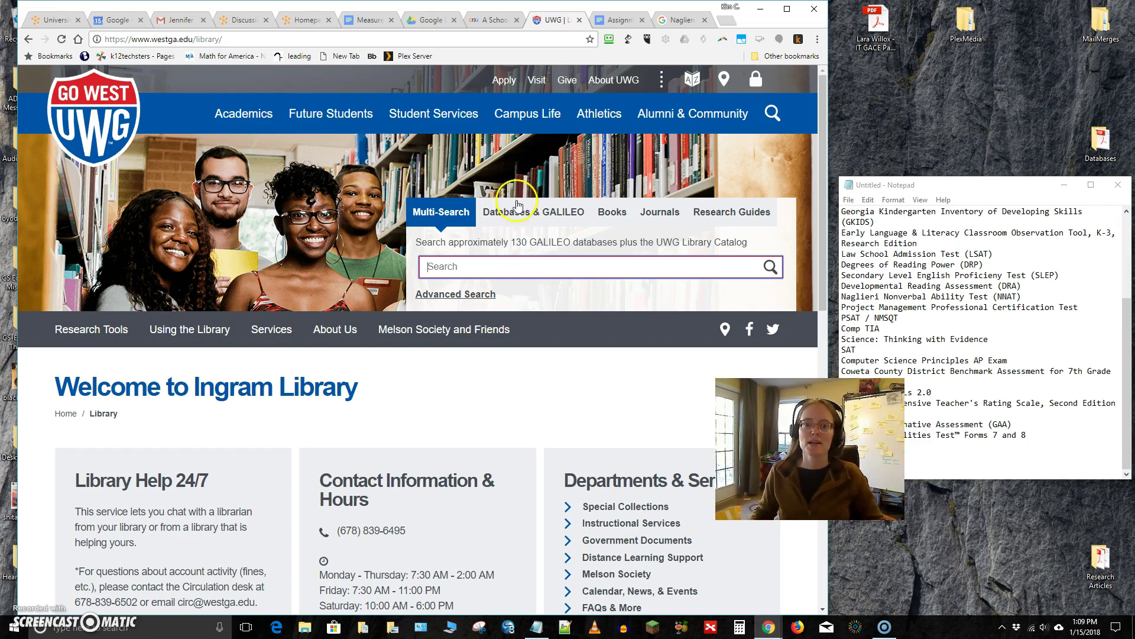
{"action": "left_click", "coordinate": [525, 222]}
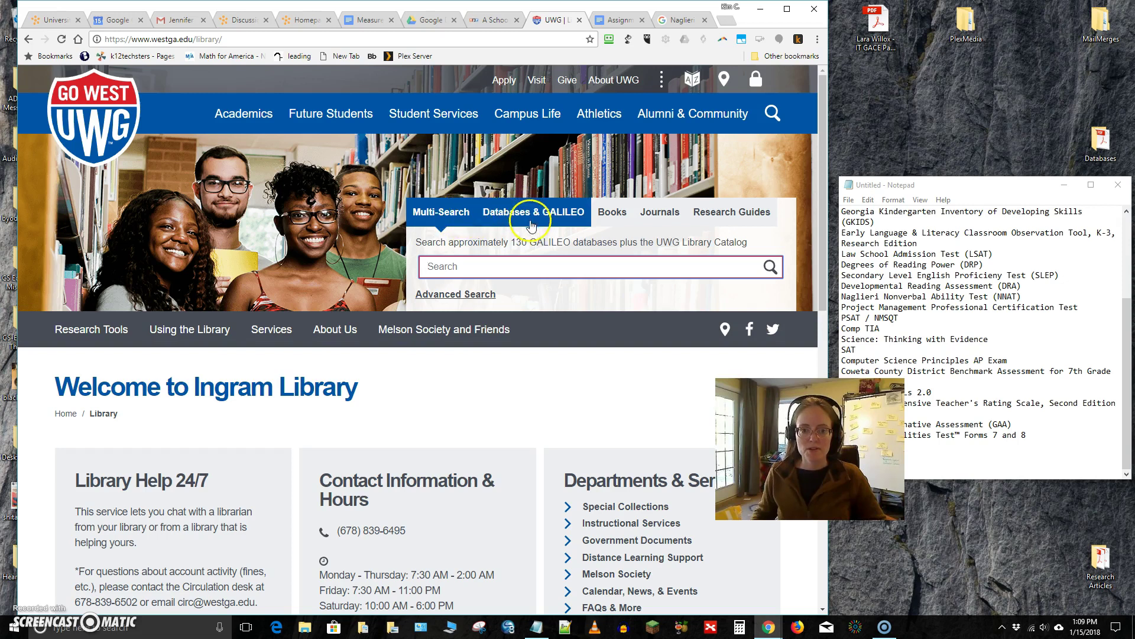
{"action": "left_click", "coordinate": [500, 224]}
Step: Open the databases A-Z listing and browse the Education: Finding Articles guide (ERIC, Education Full Text, ProQuest)
{"action": "left_click", "coordinate": [500, 226]}
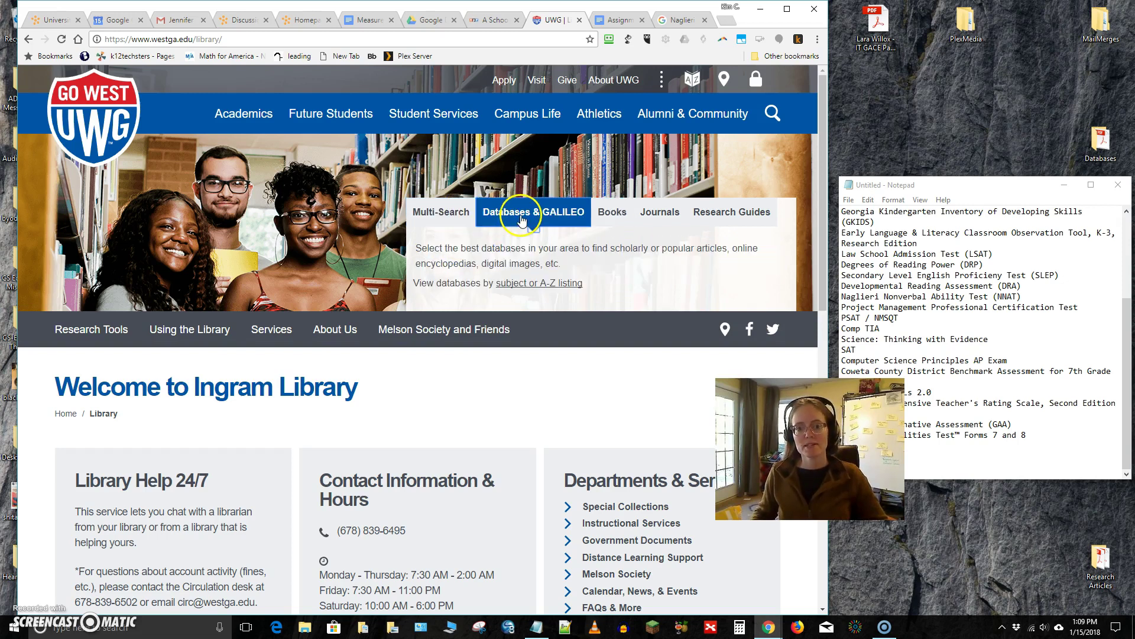
{"action": "left_click", "coordinate": [527, 289]}
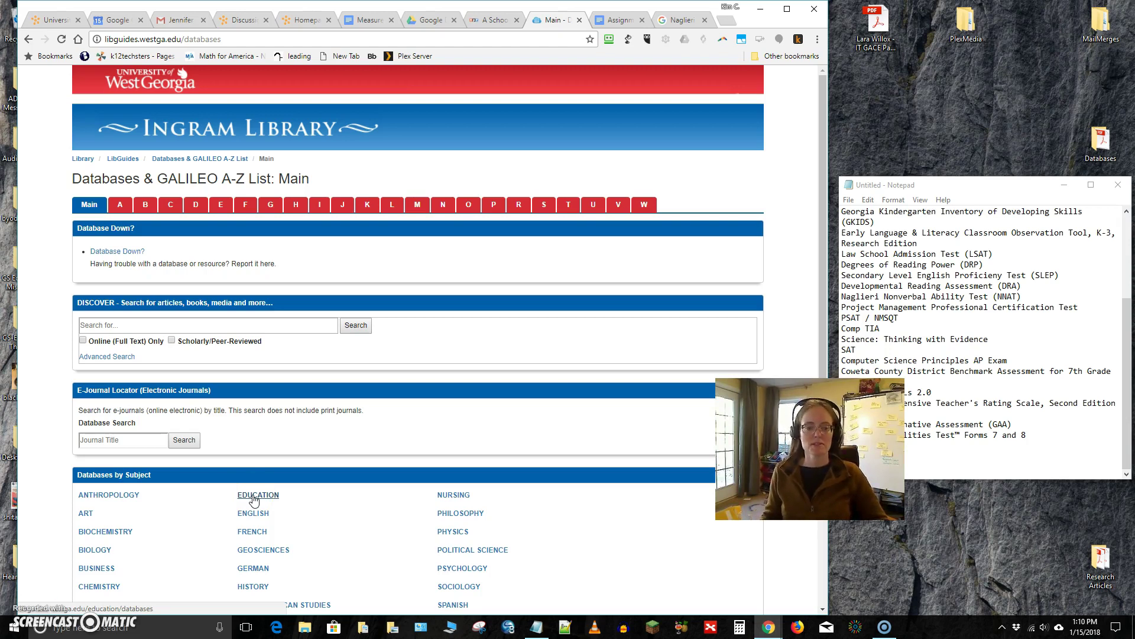
{"action": "left_click", "coordinate": [256, 495]}
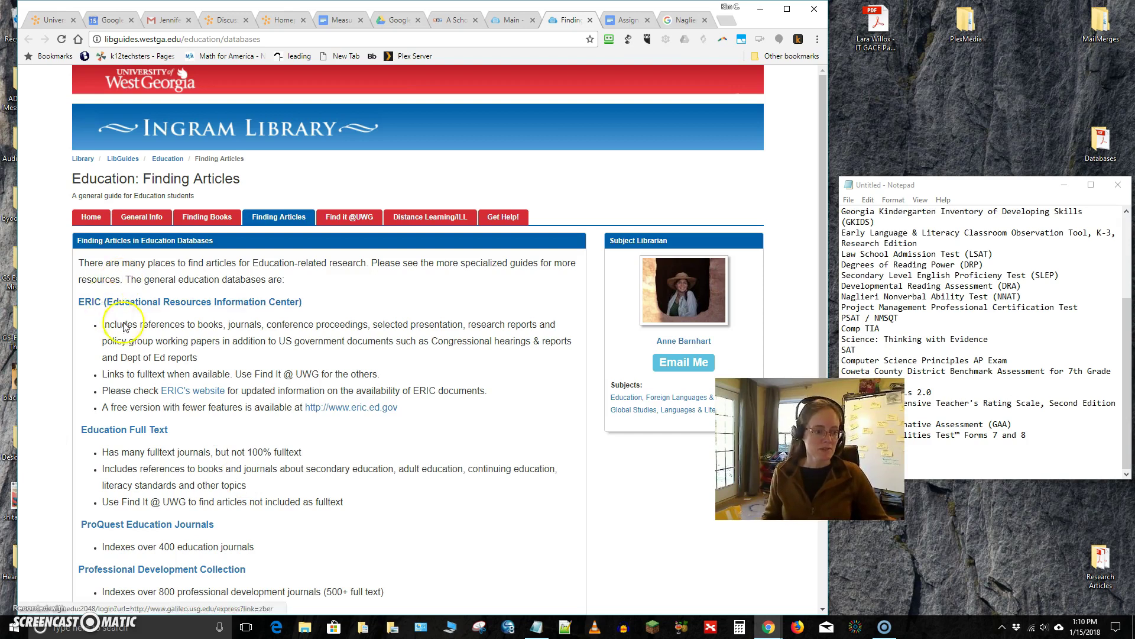
{"action": "scroll", "coordinate": [124, 326], "scroll_direction": "down", "scroll_amount": 1}
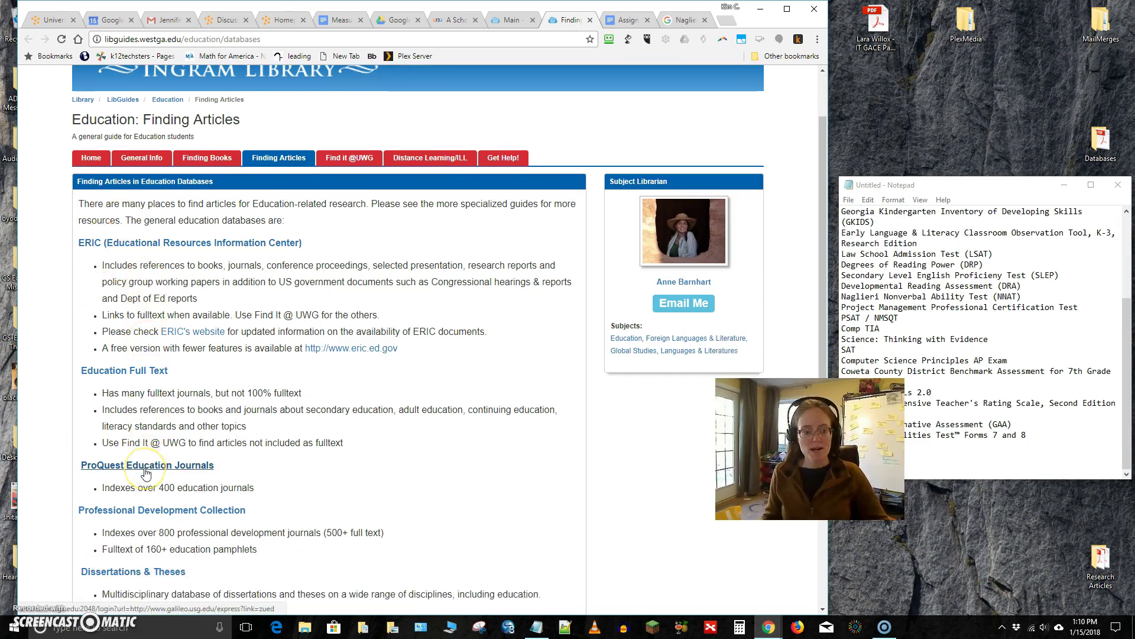
{"action": "scroll", "coordinate": [146, 473], "scroll_direction": "down", "scroll_amount": 3}
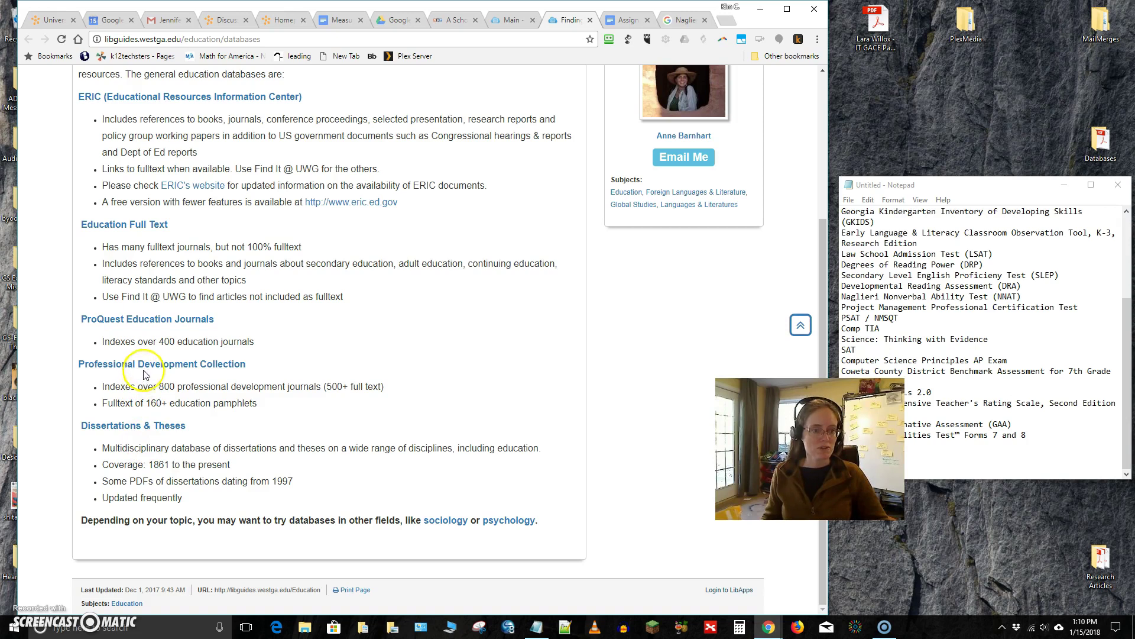
{"action": "scroll", "coordinate": [189, 269], "scroll_direction": "up", "scroll_amount": 1}
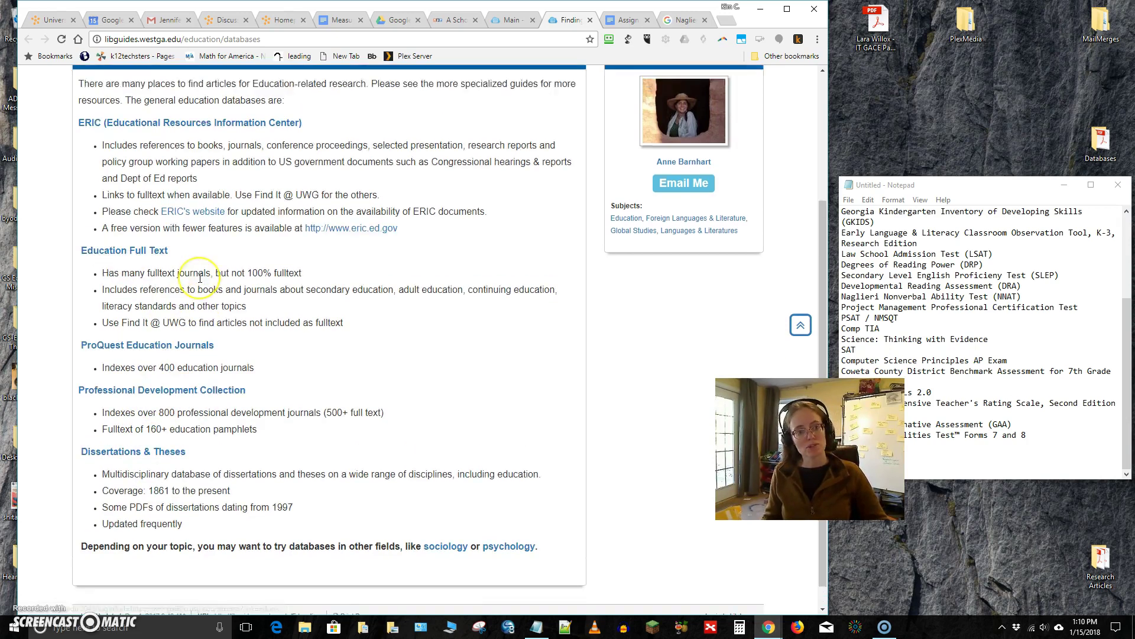
{"action": "scroll", "coordinate": [200, 278], "scroll_direction": "up", "scroll_amount": 3}
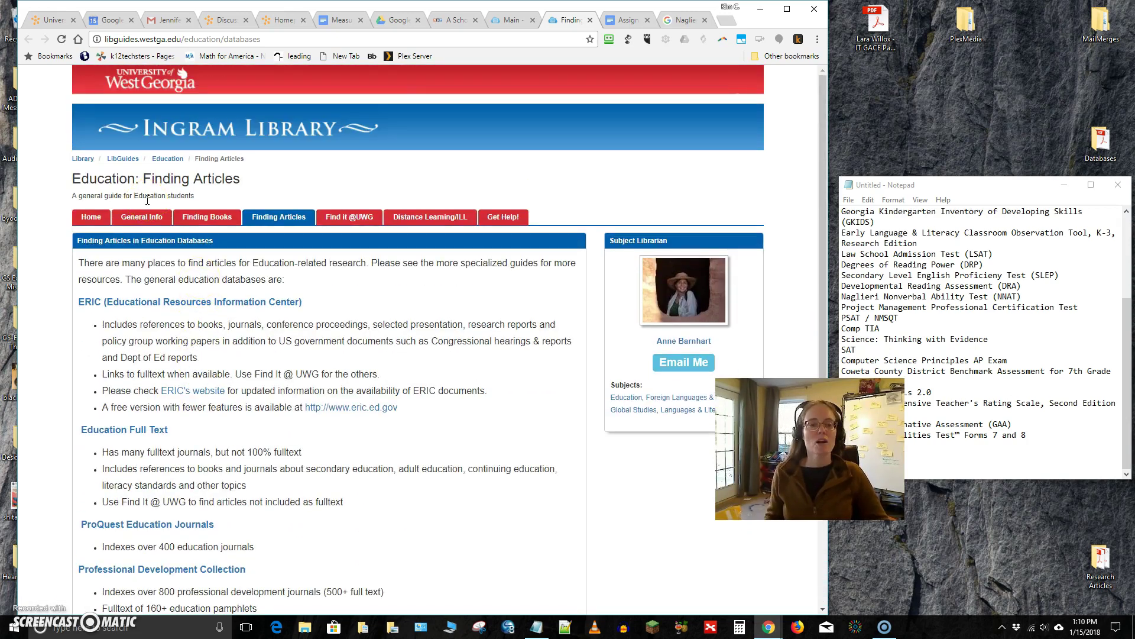
Step: Copy 'Naglieri Nonverbal Ability Test' from the Notepad test list
{"action": "left_click", "coordinate": [509, 19]}
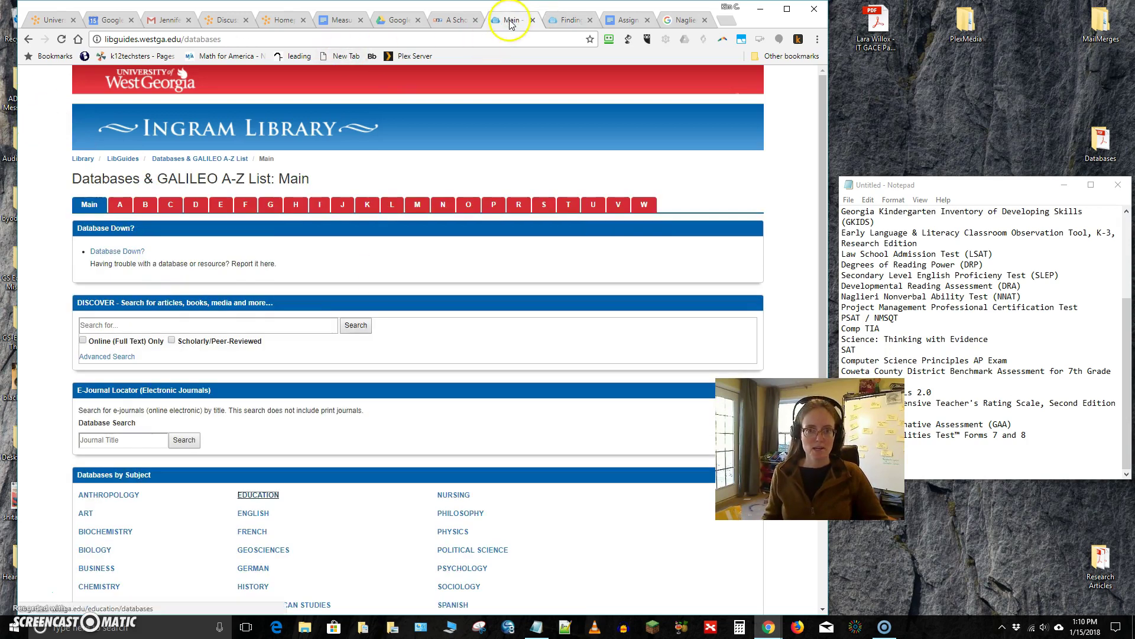
{"action": "left_click", "coordinate": [325, 329]}
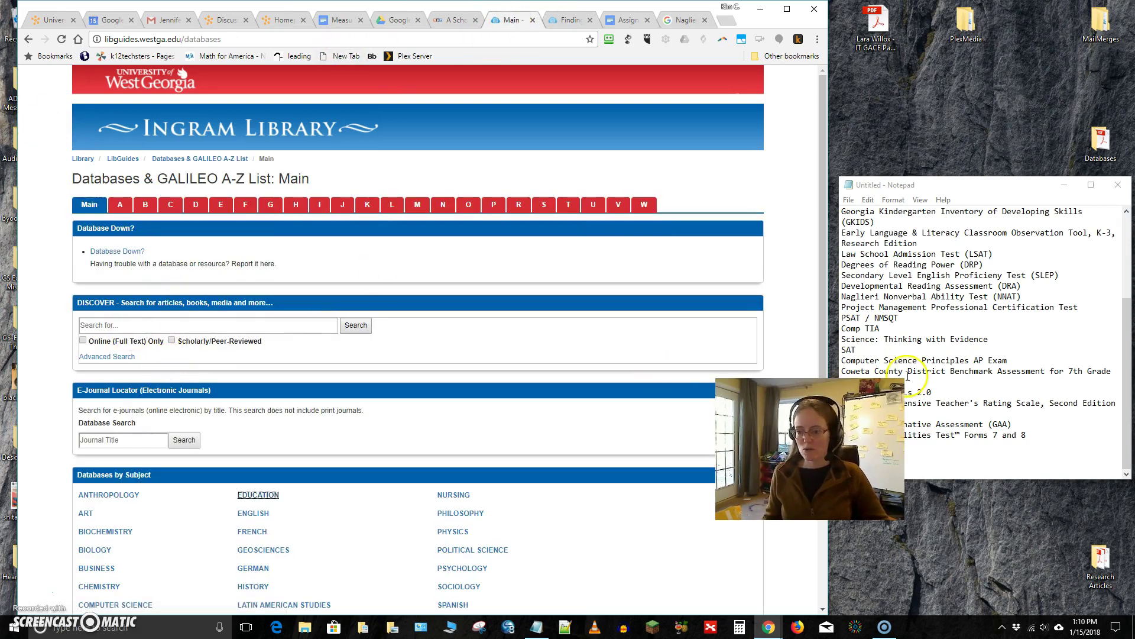
{"action": "left_click", "coordinate": [921, 341]}
{"action": "left_click_drag", "start_coordinate": [842, 298], "coordinate": [989, 297]}
{"action": "key", "text": "ctrl+c"}
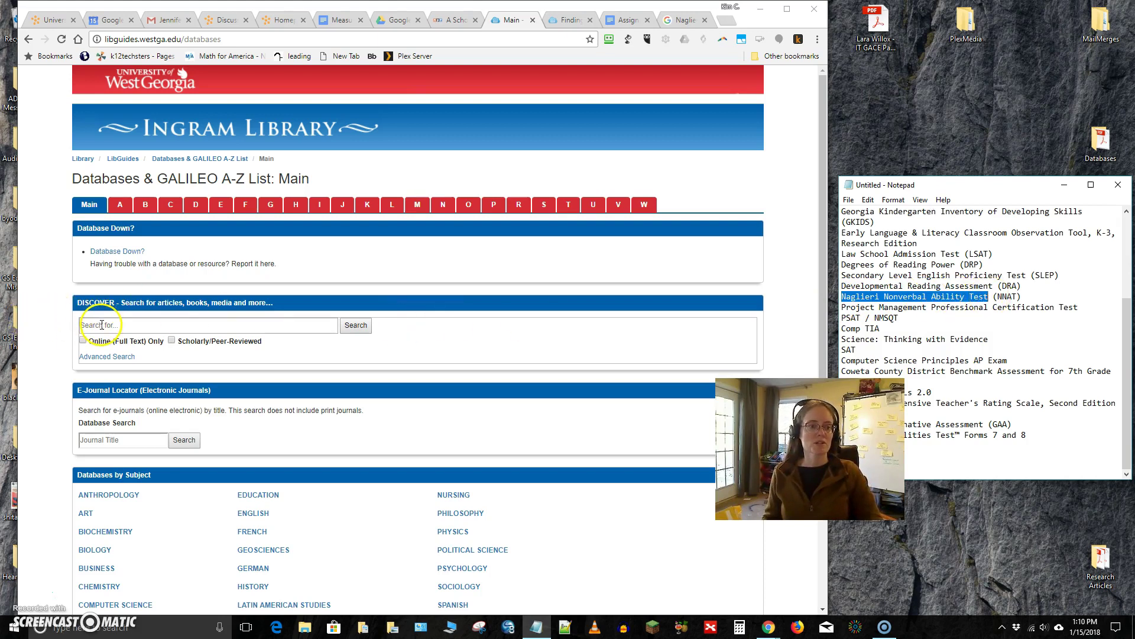
{"action": "scroll", "coordinate": [102, 323], "scroll_direction": "down", "scroll_amount": 1}
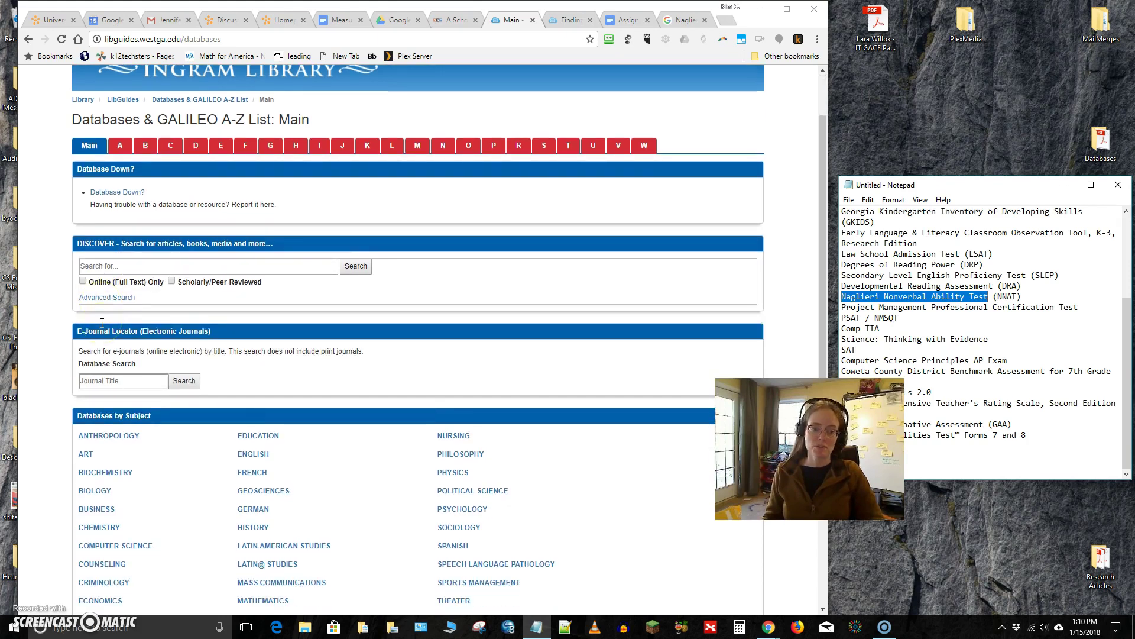
{"action": "scroll", "coordinate": [101, 323], "scroll_direction": "down", "scroll_amount": 1}
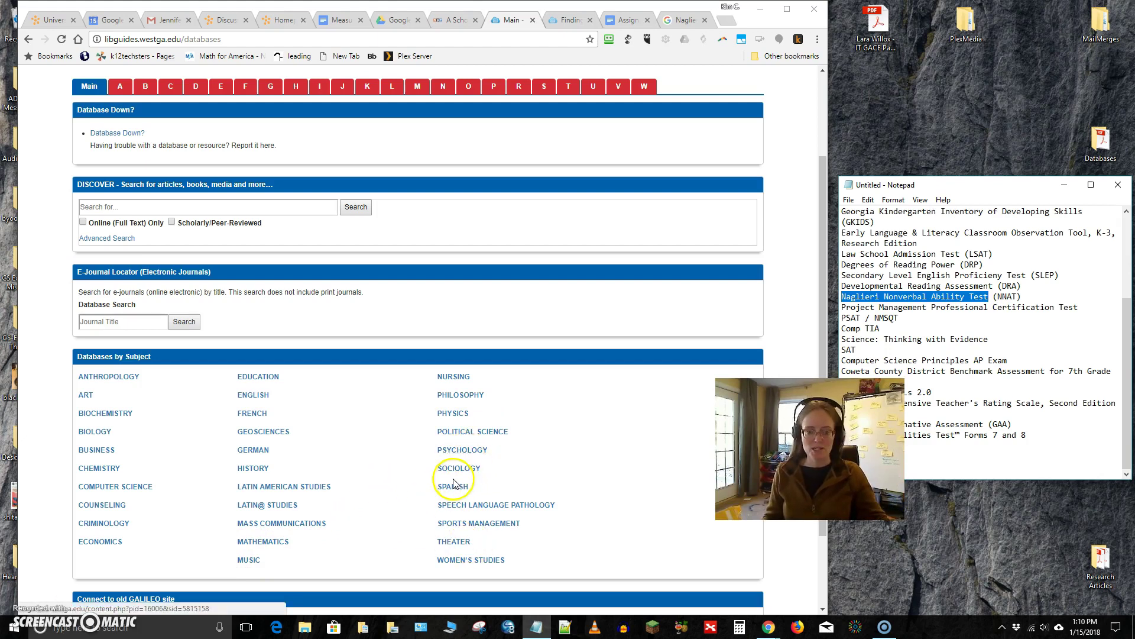
{"action": "scroll", "coordinate": [262, 494], "scroll_direction": "up", "scroll_amount": 1}
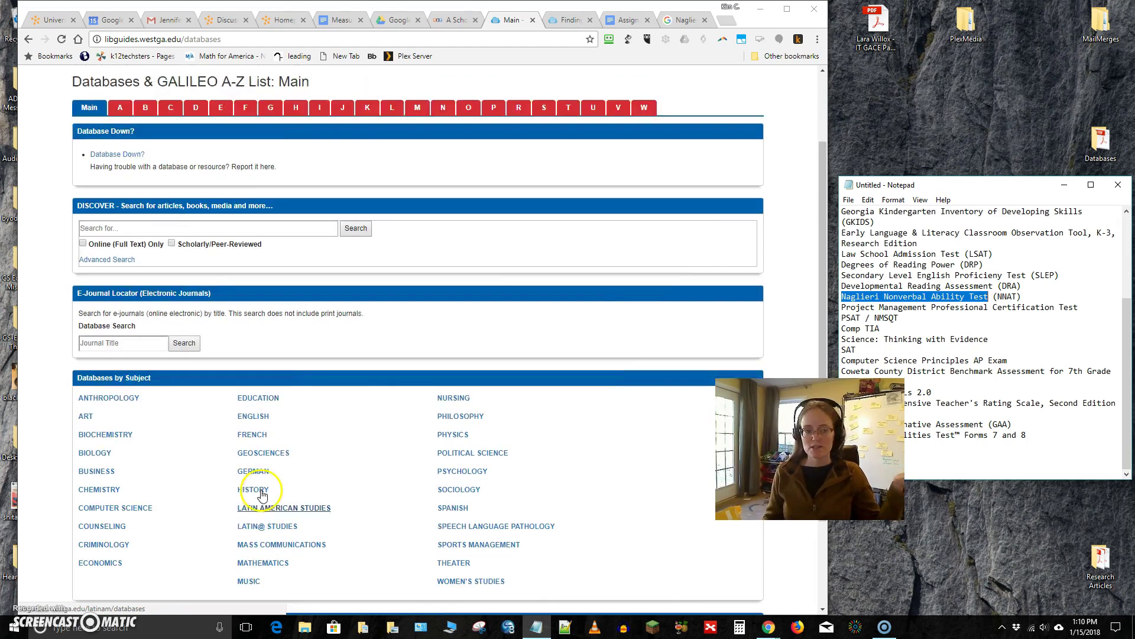
{"action": "scroll", "coordinate": [262, 495], "scroll_direction": "up", "scroll_amount": 2}
Step: Paste the test name into the DISCOVER search box
{"action": "left_click", "coordinate": [157, 325]}
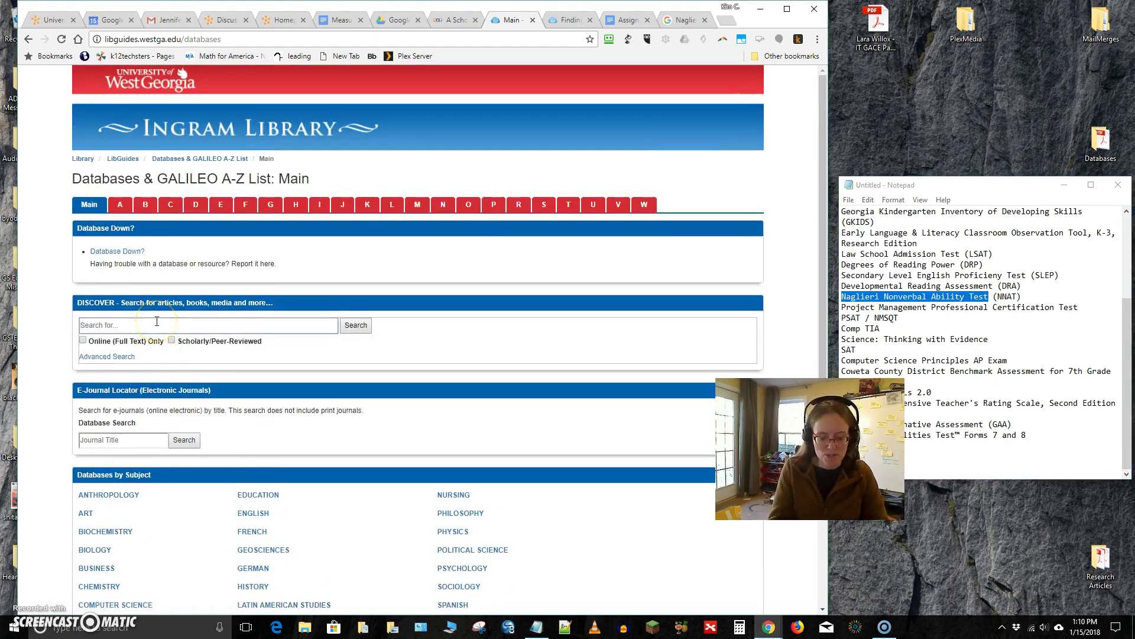
{"action": "type", "text": "\""}
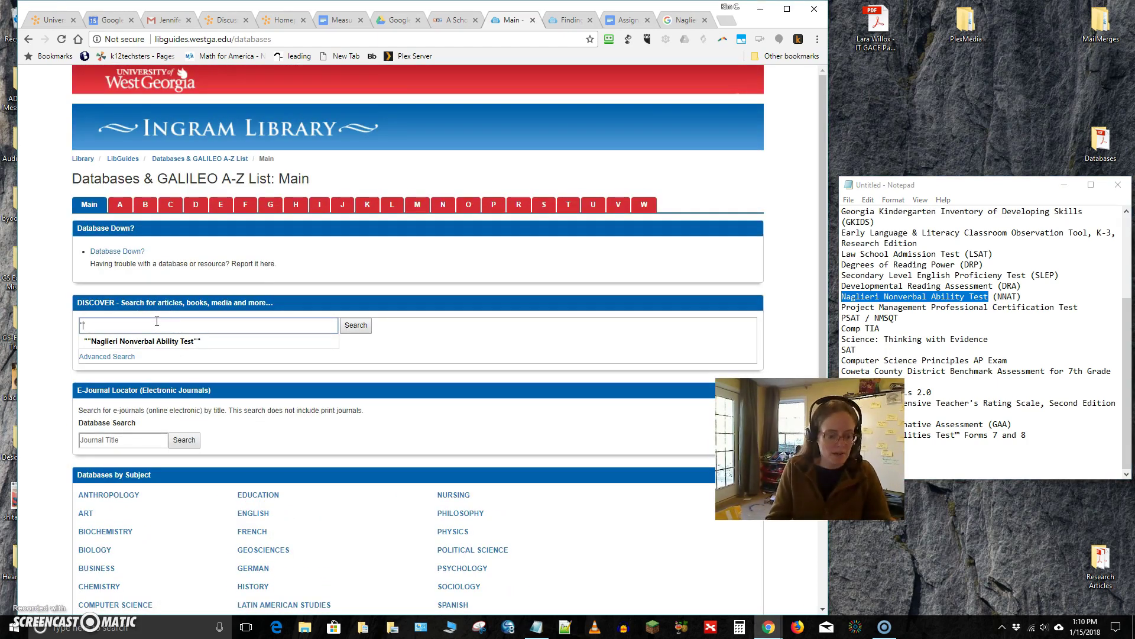
{"action": "key", "text": "ctrl+v"}
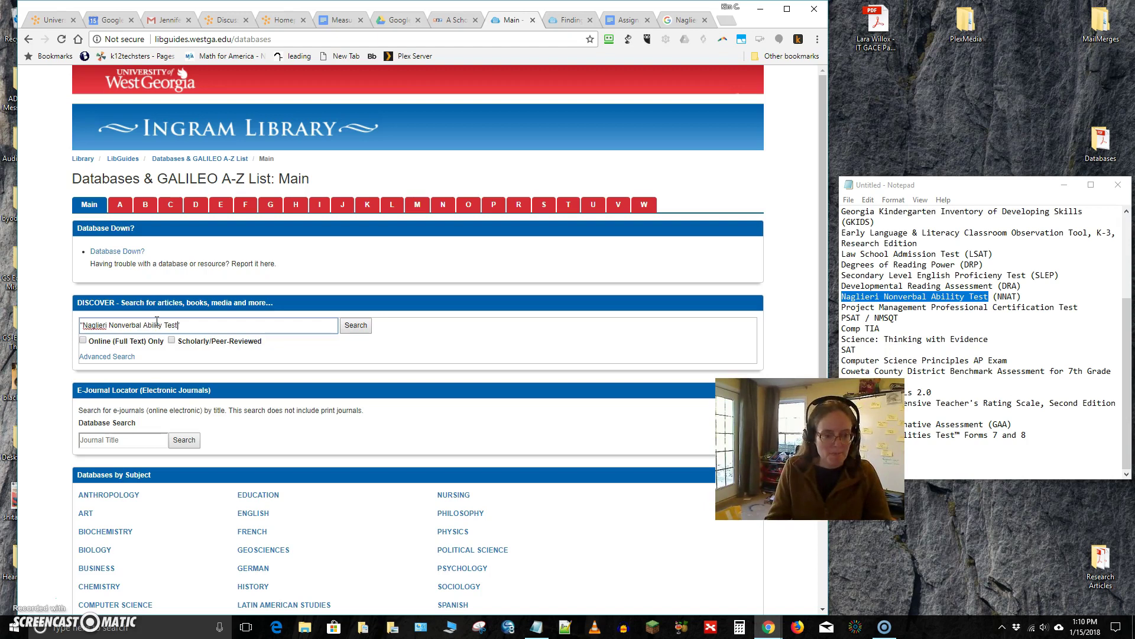
Step: Wrap the query in double quotes, checking the NNAT abbreviation in the notes
{"action": "left_click", "coordinate": [87, 325]}
{"action": "left_click", "coordinate": [107, 326]}
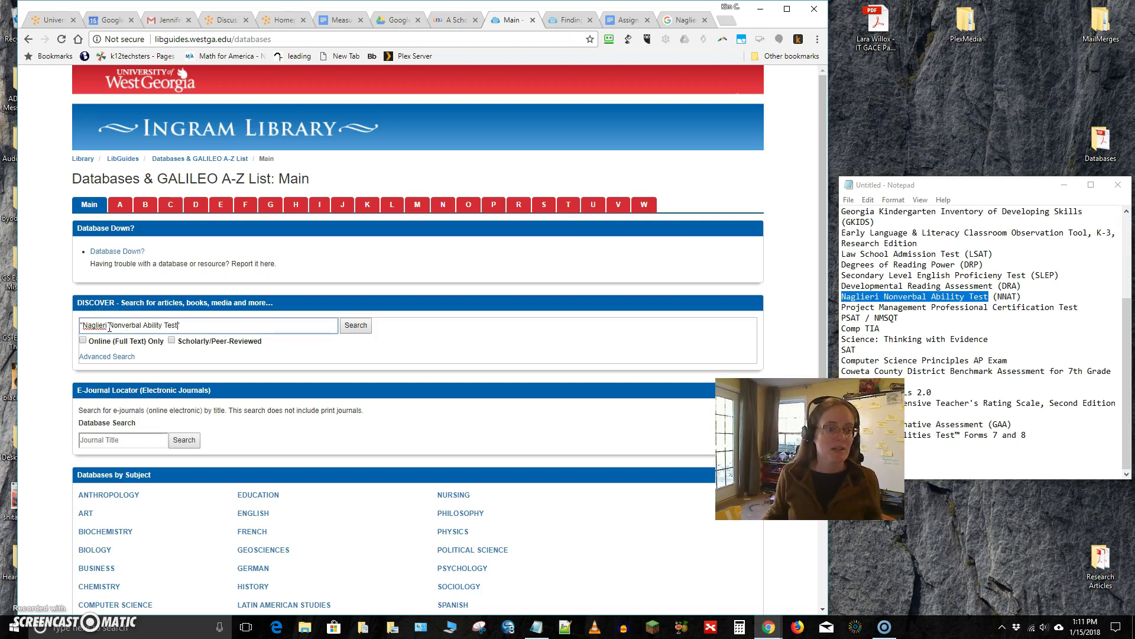
{"action": "type", "text": "\""}
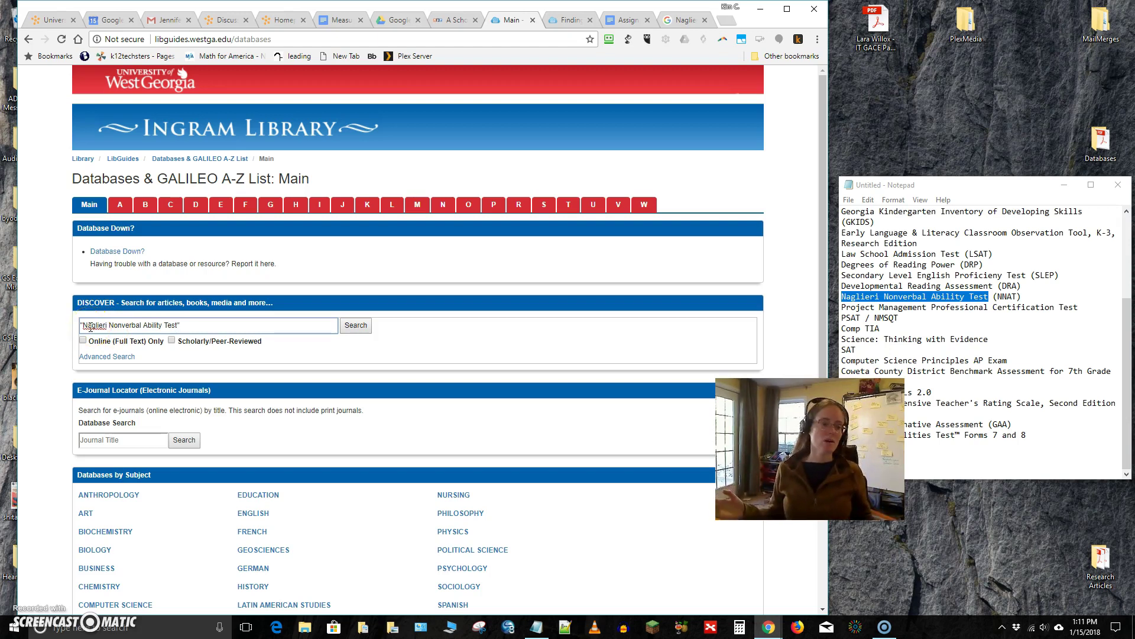
{"action": "left_click", "coordinate": [86, 327]}
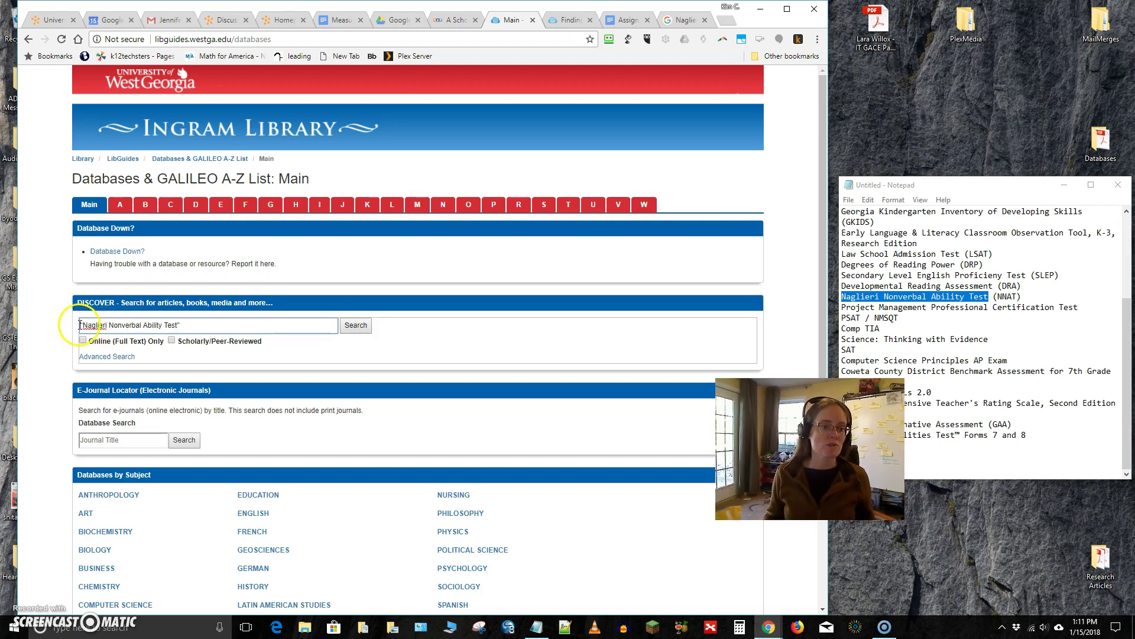
{"action": "left_click", "coordinate": [159, 325]}
{"action": "left_click", "coordinate": [139, 327]}
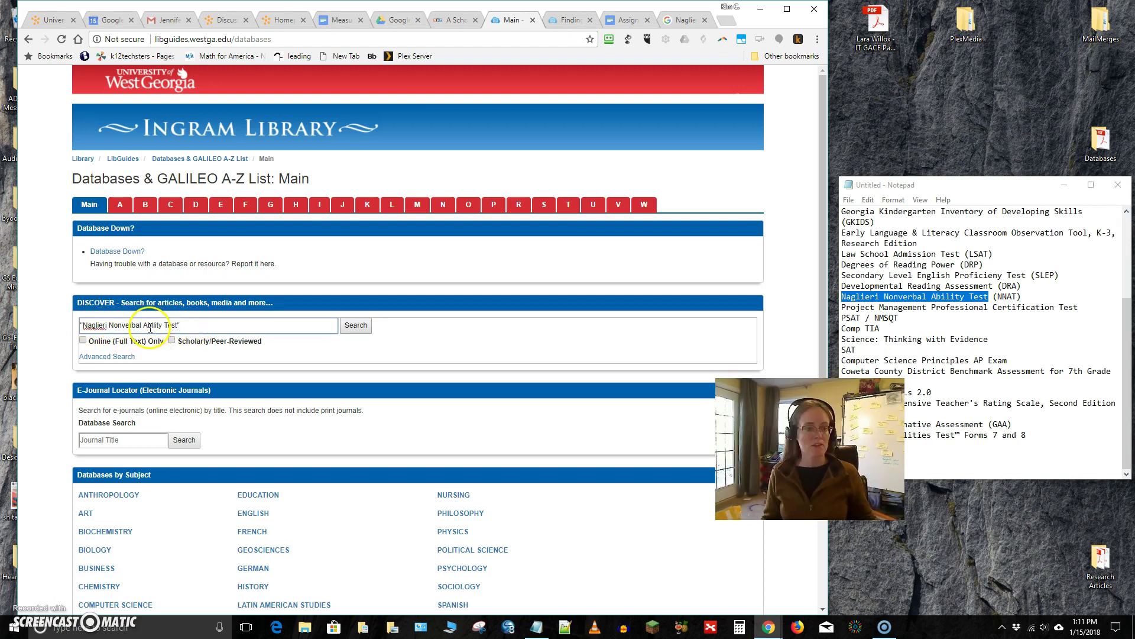
{"action": "type", "text": "\""}
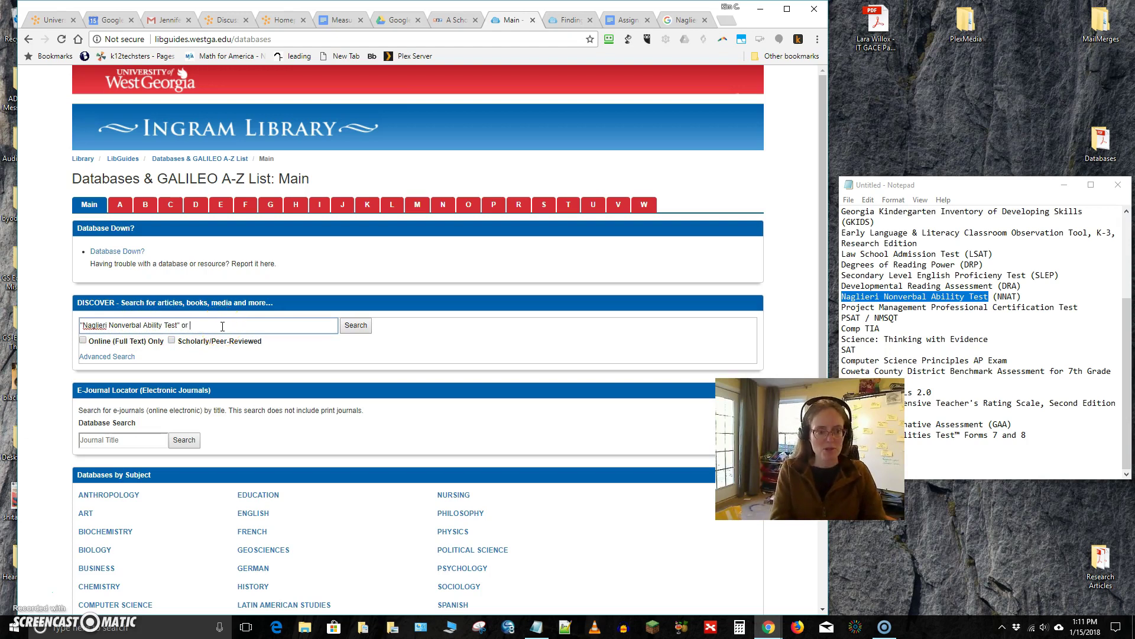
{"action": "left_click", "coordinate": [961, 332]}
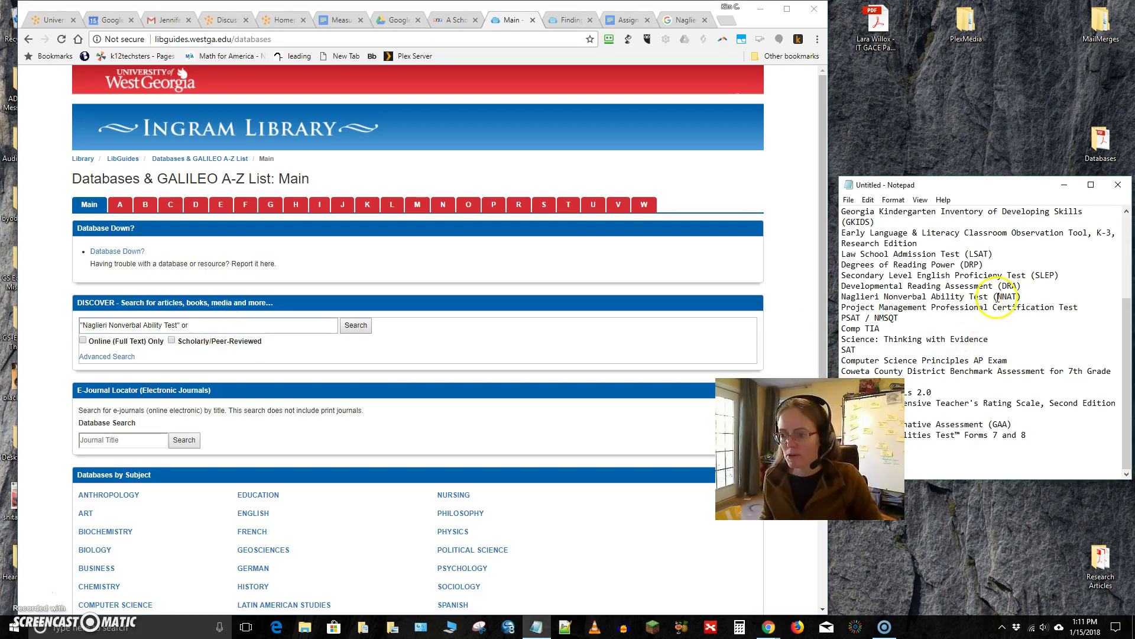
{"action": "left_click_drag", "start_coordinate": [999, 297], "coordinate": [1017, 297]}
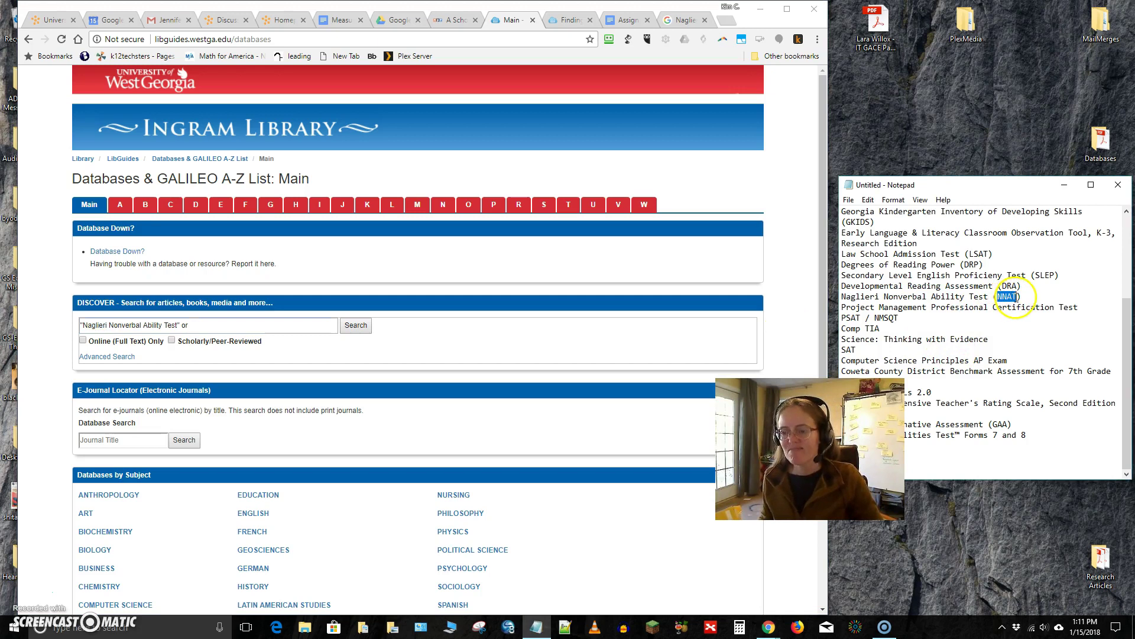
{"action": "left_click", "coordinate": [212, 324]}
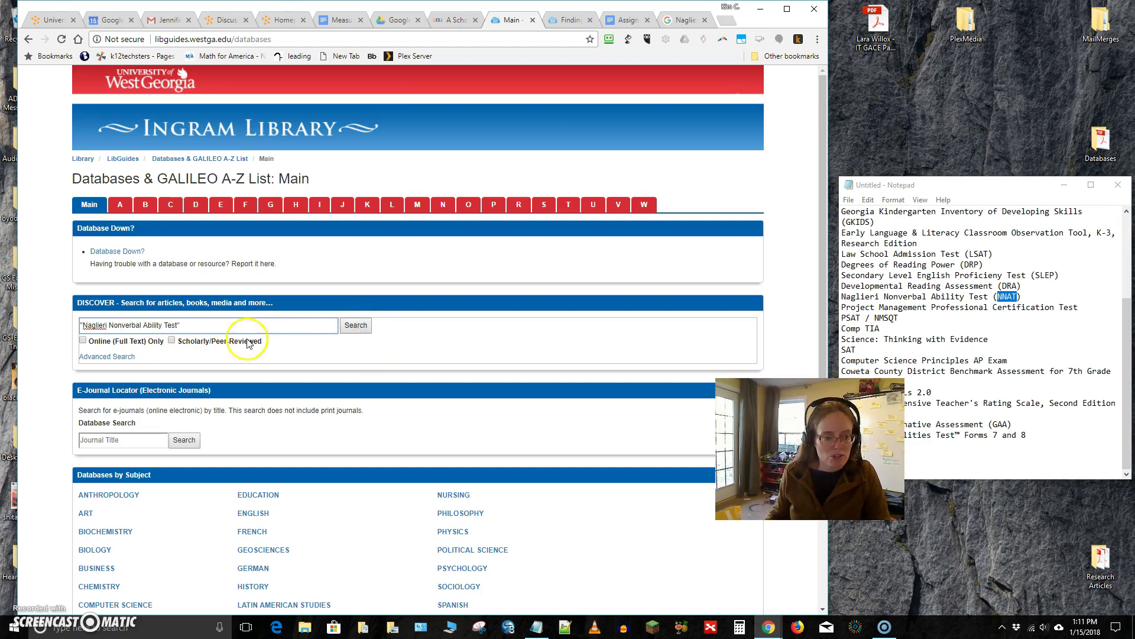
Step: Limit DISCOVER to Online (Full Text) Only and search for the quoted phrase
{"action": "left_click", "coordinate": [83, 341]}
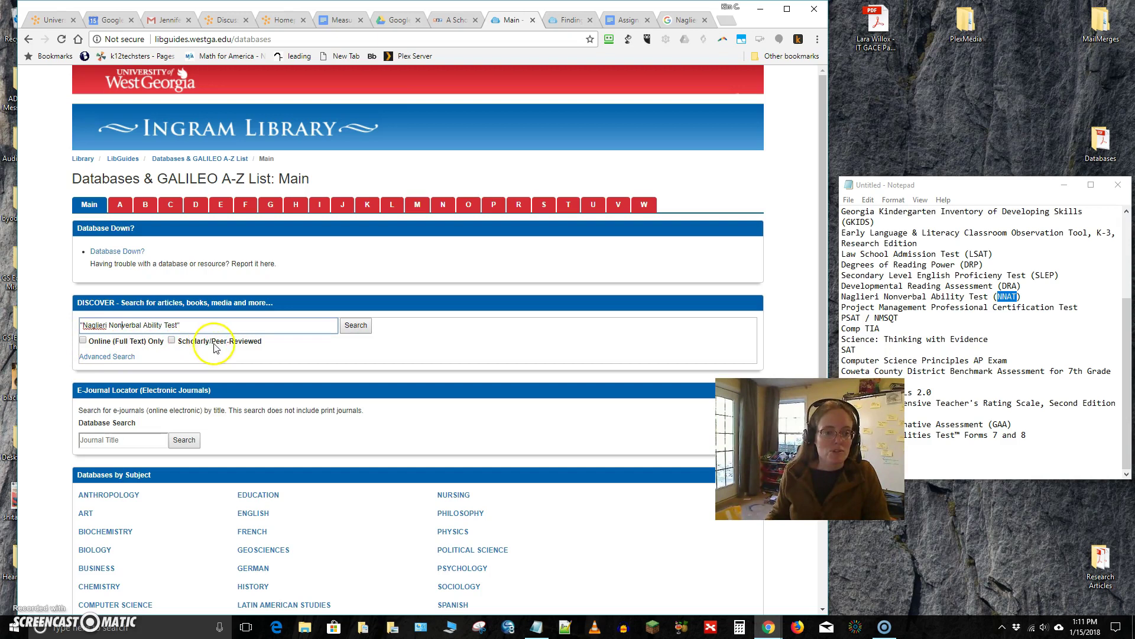
{"action": "left_click", "coordinate": [84, 342]}
{"action": "left_click", "coordinate": [83, 341]}
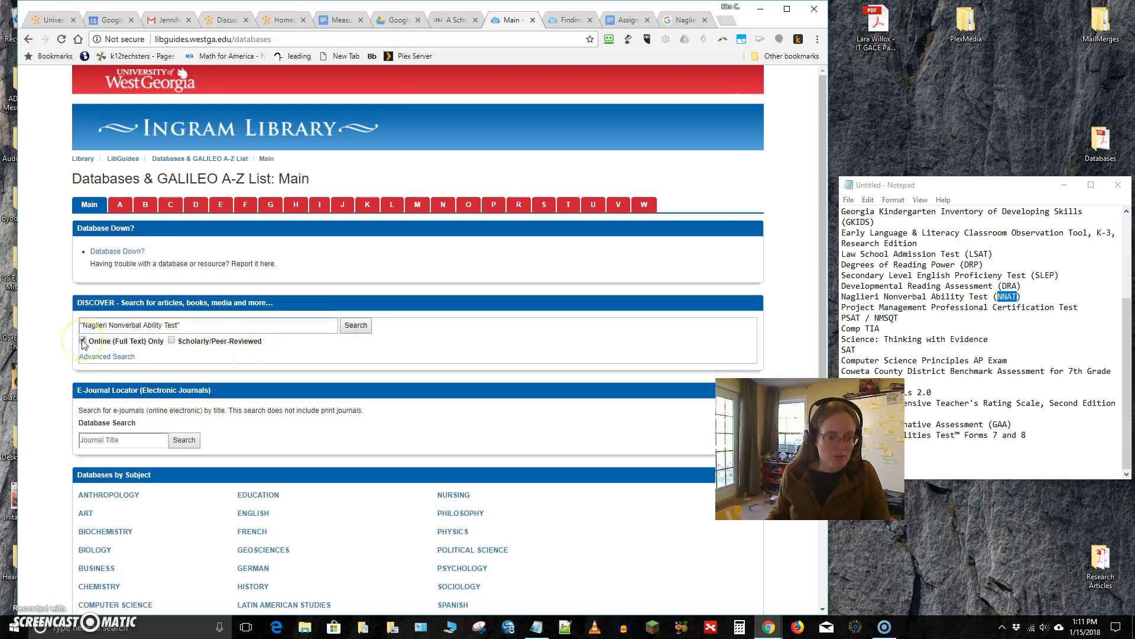
{"action": "left_click", "coordinate": [172, 343]}
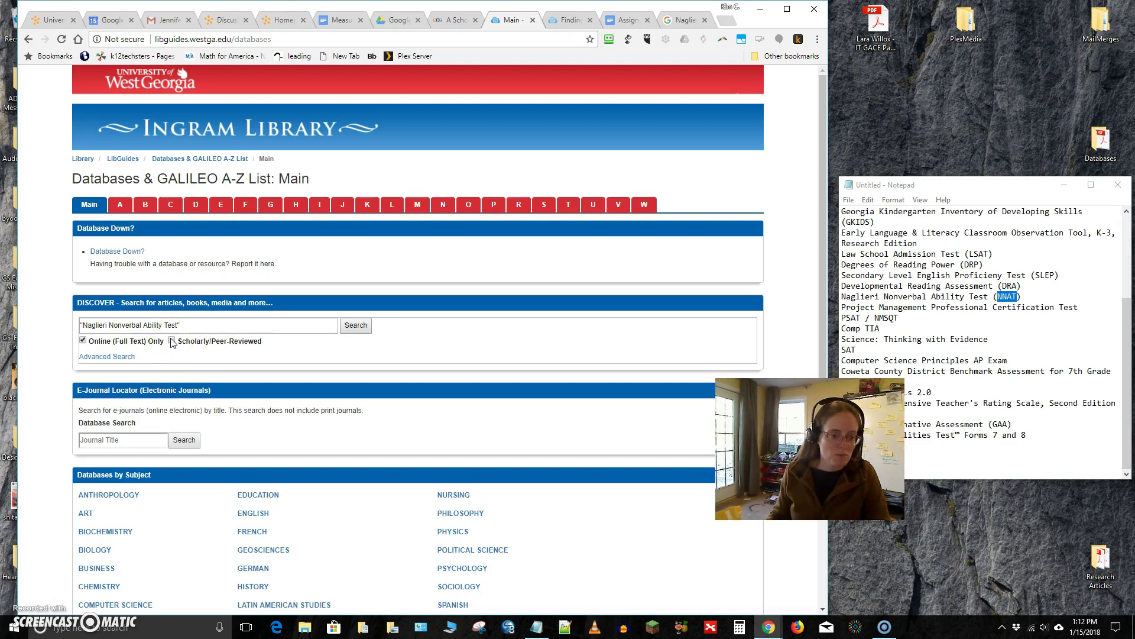
{"action": "left_click", "coordinate": [357, 328]}
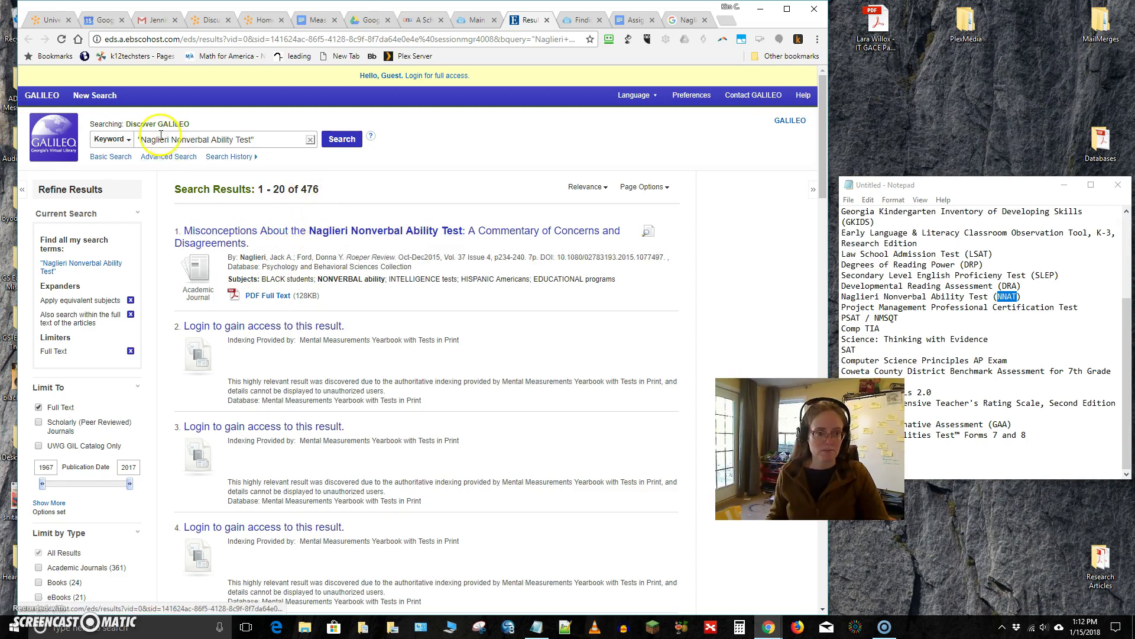
Step: Open the detailed record of the Roeper Review article, result 1 of 476
{"action": "left_click", "coordinate": [347, 236]}
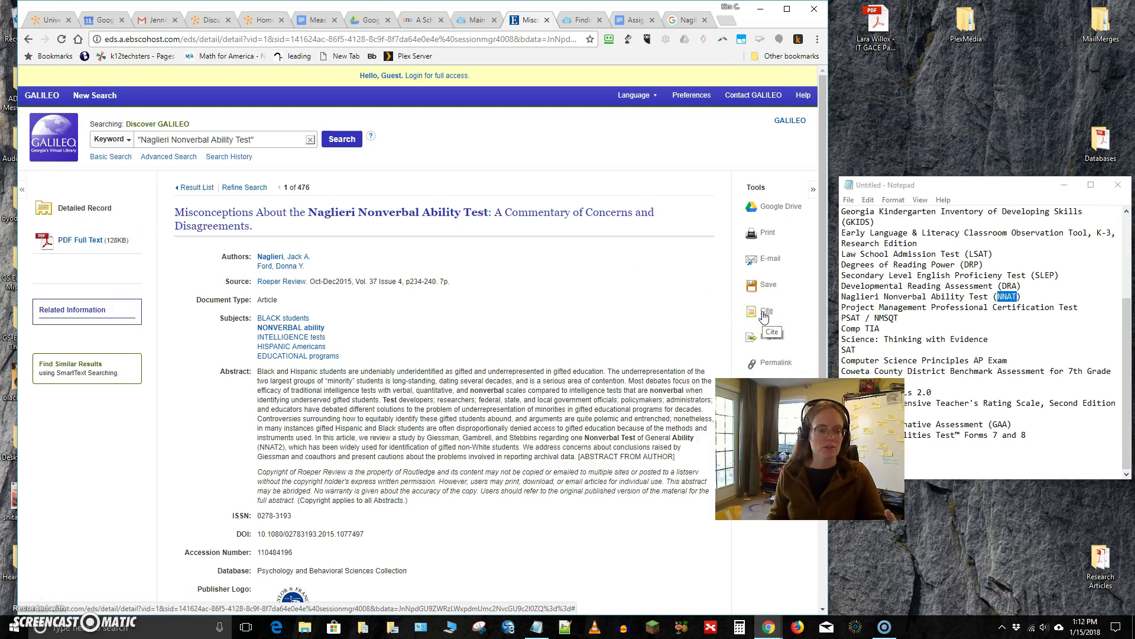
Step: Show the article's Cite formats and select the APA reference for copying
{"action": "left_click", "coordinate": [766, 315]}
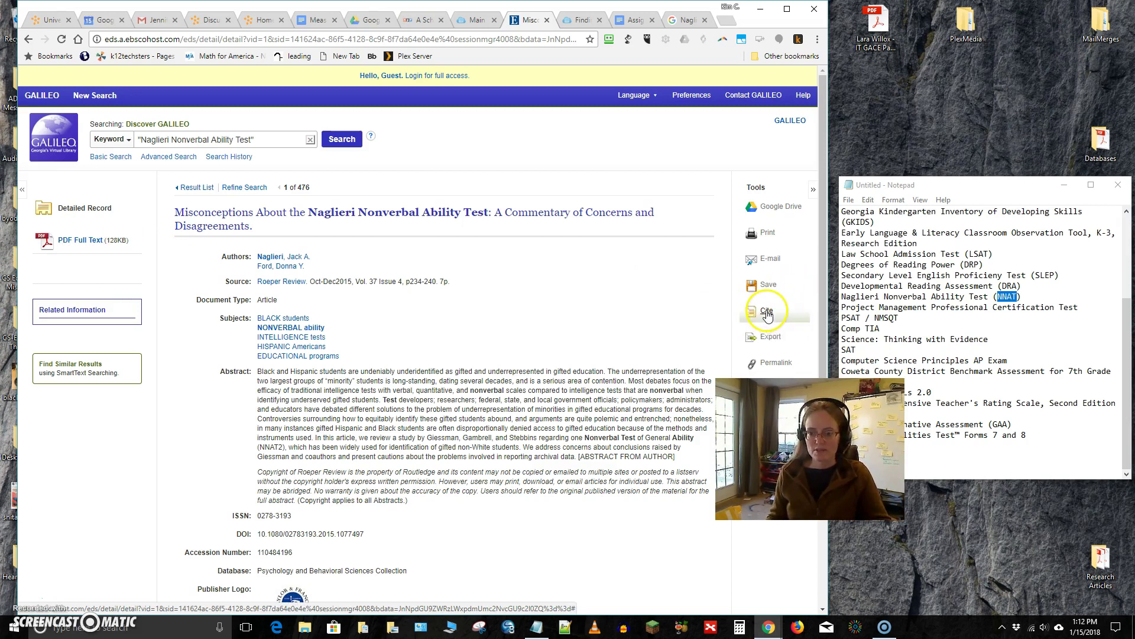
{"action": "scroll", "coordinate": [299, 338], "scroll_direction": "down", "scroll_amount": 1}
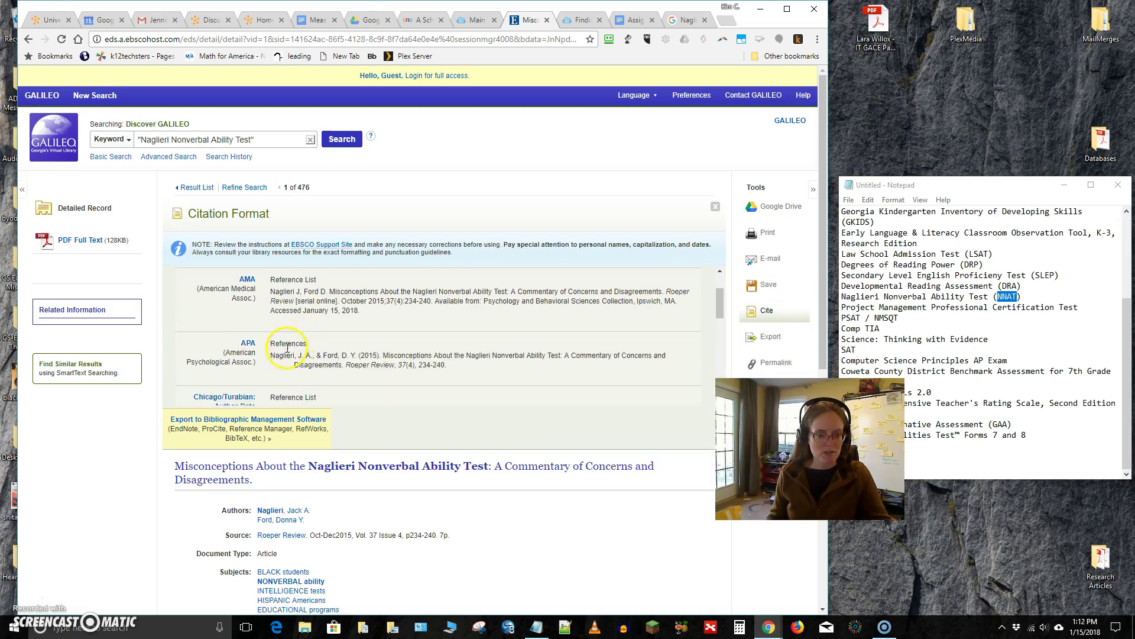
{"action": "left_click_drag", "start_coordinate": [272, 357], "coordinate": [453, 377]}
{"action": "right_click", "coordinate": [429, 377]}
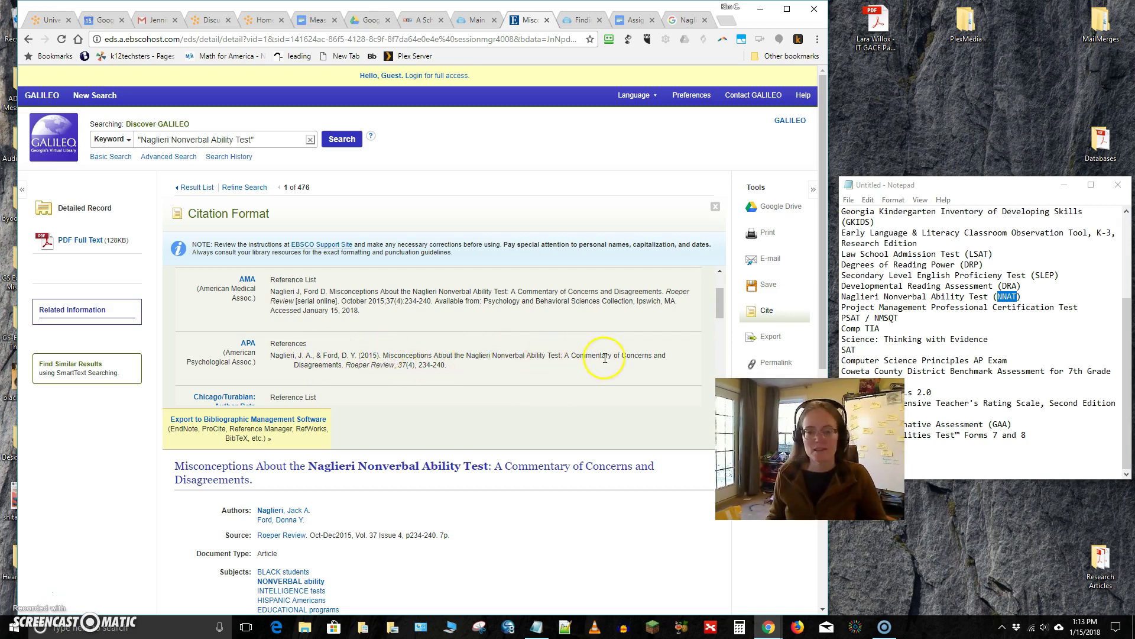
Step: Open the PDF Full Text by logging in through the UWG library login page
{"action": "left_click", "coordinate": [81, 241]}
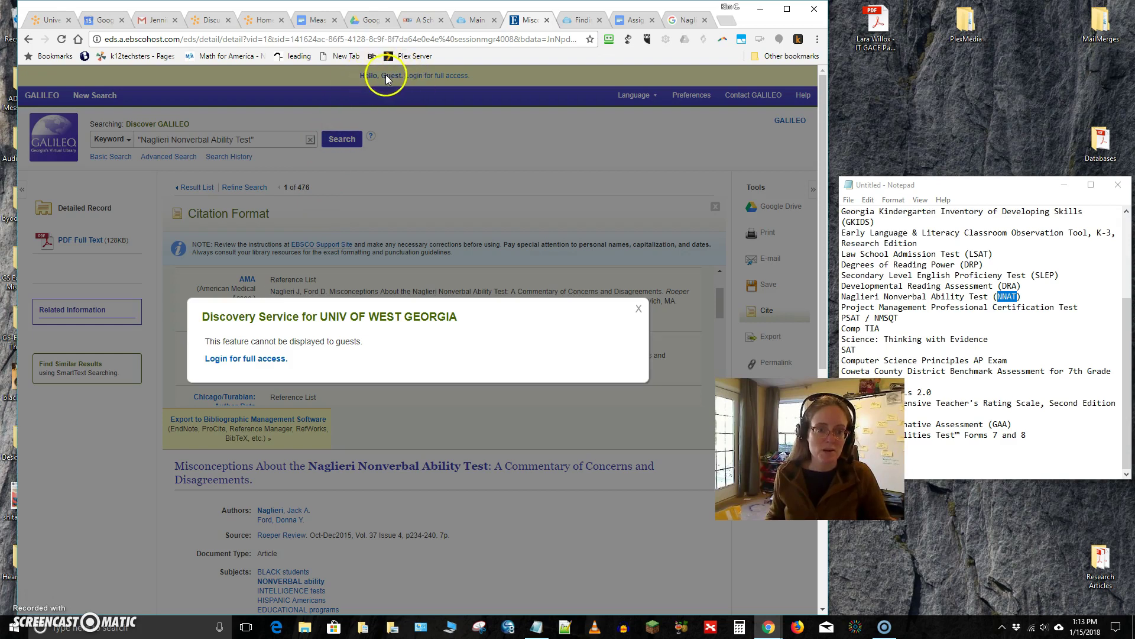
{"action": "left_click", "coordinate": [252, 360]}
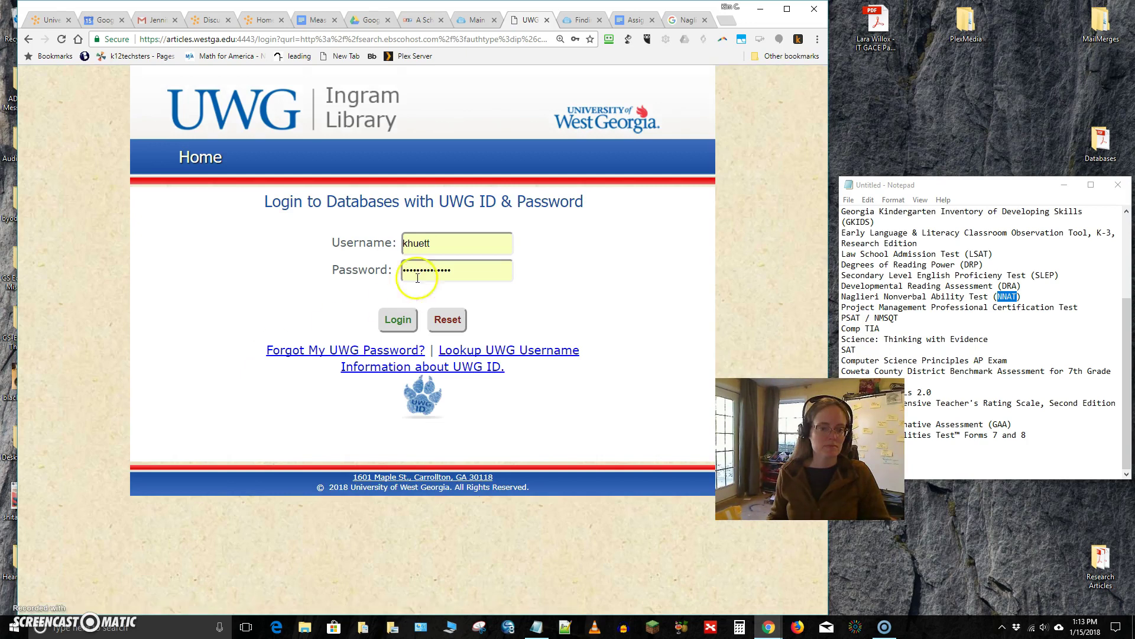
{"action": "left_click", "coordinate": [399, 321]}
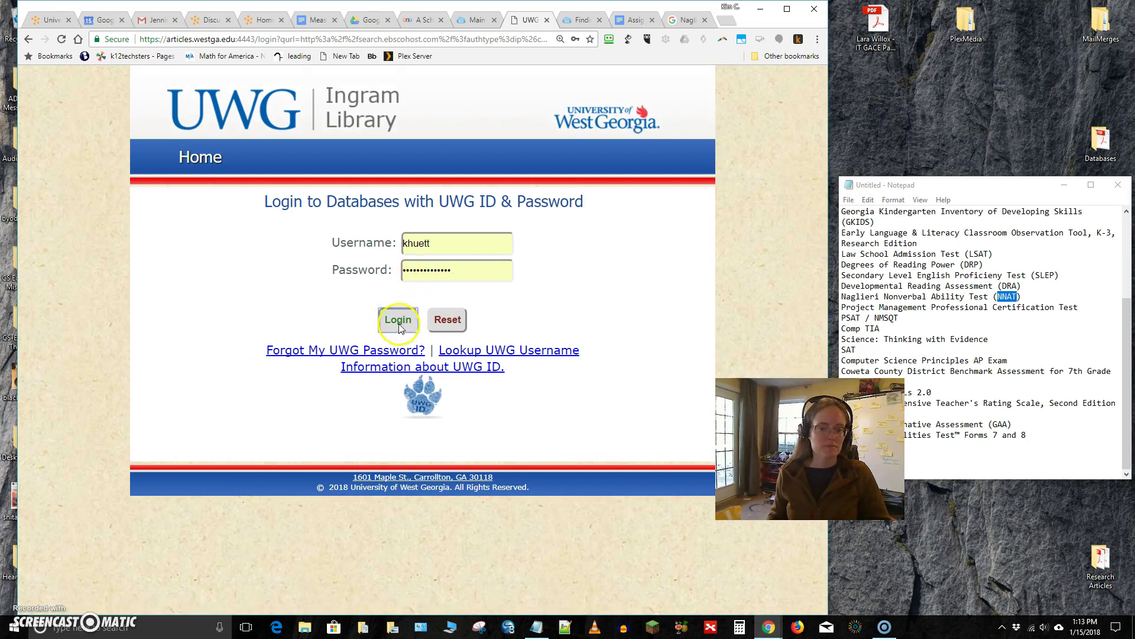
{"action": "left_click", "coordinate": [808, 76]}
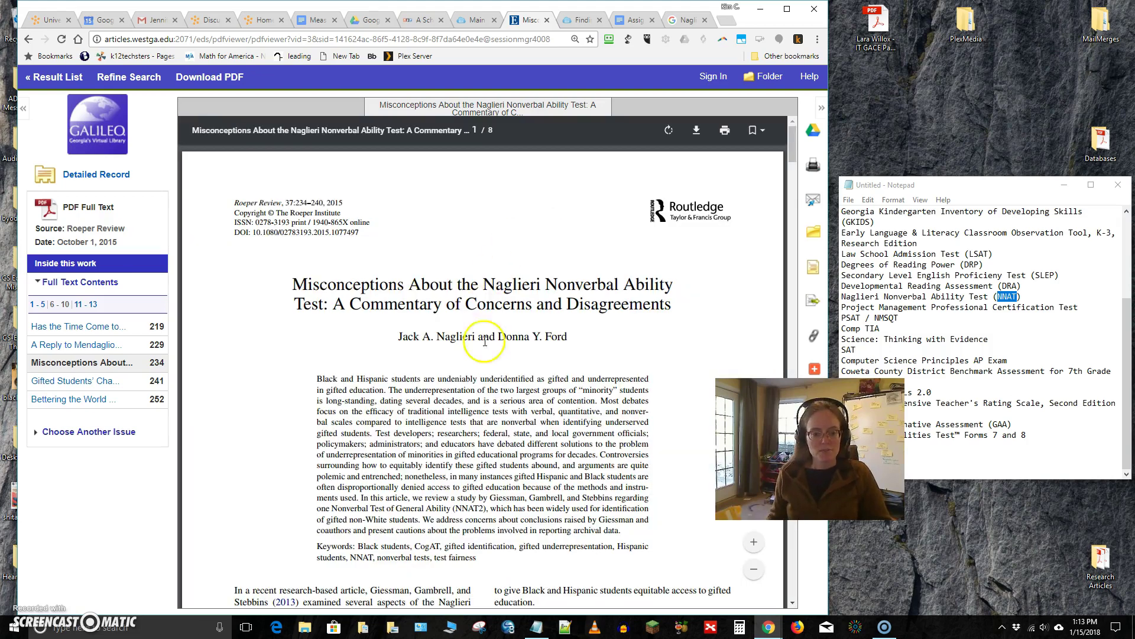
Step: Read through the article PDF down to its final pages
{"action": "scroll", "coordinate": [496, 332], "scroll_direction": "down", "scroll_amount": 2}
{"action": "scroll", "coordinate": [505, 287], "scroll_direction": "down", "scroll_amount": 15}
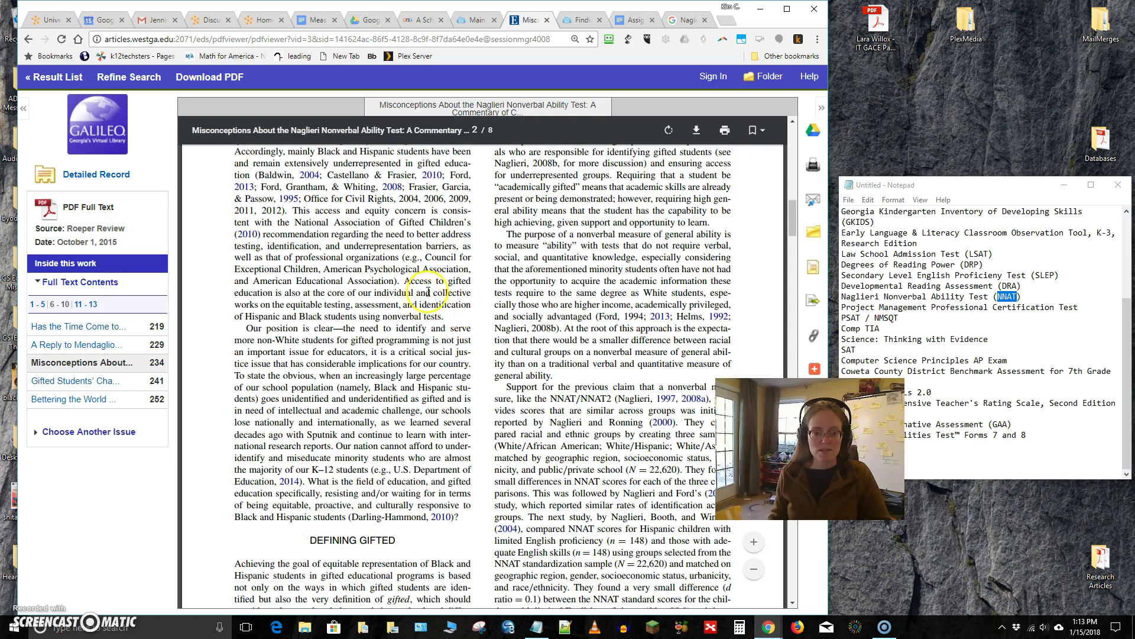
{"action": "scroll", "coordinate": [429, 292], "scroll_direction": "down", "scroll_amount": 2}
{"action": "scroll", "coordinate": [417, 349], "scroll_direction": "down", "scroll_amount": 6}
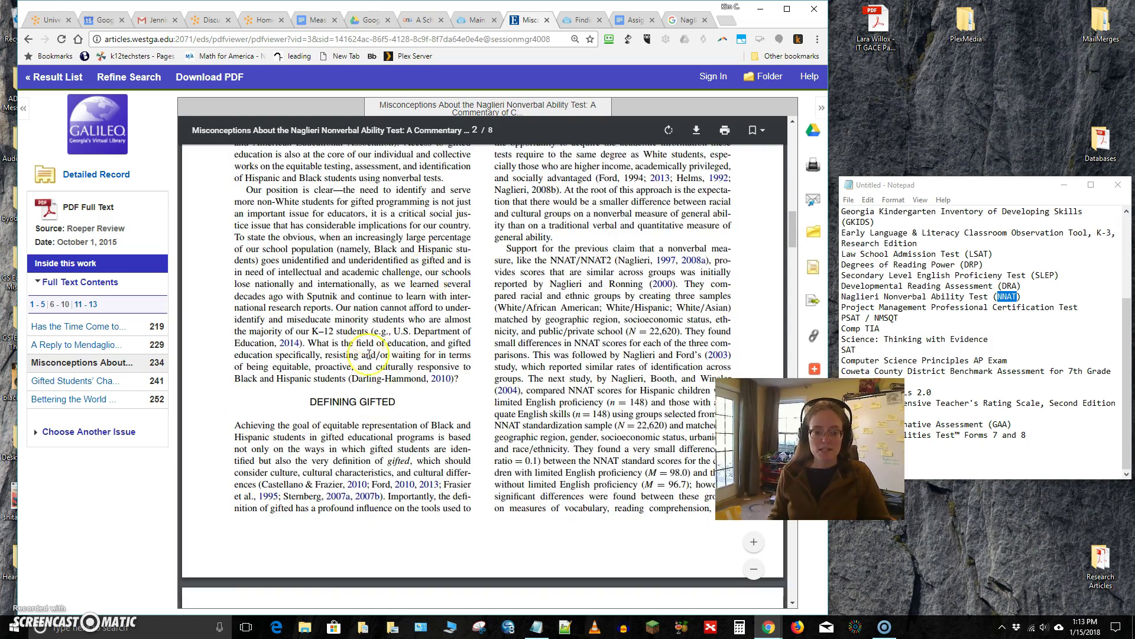
{"action": "scroll", "coordinate": [368, 354], "scroll_direction": "down", "scroll_amount": 13}
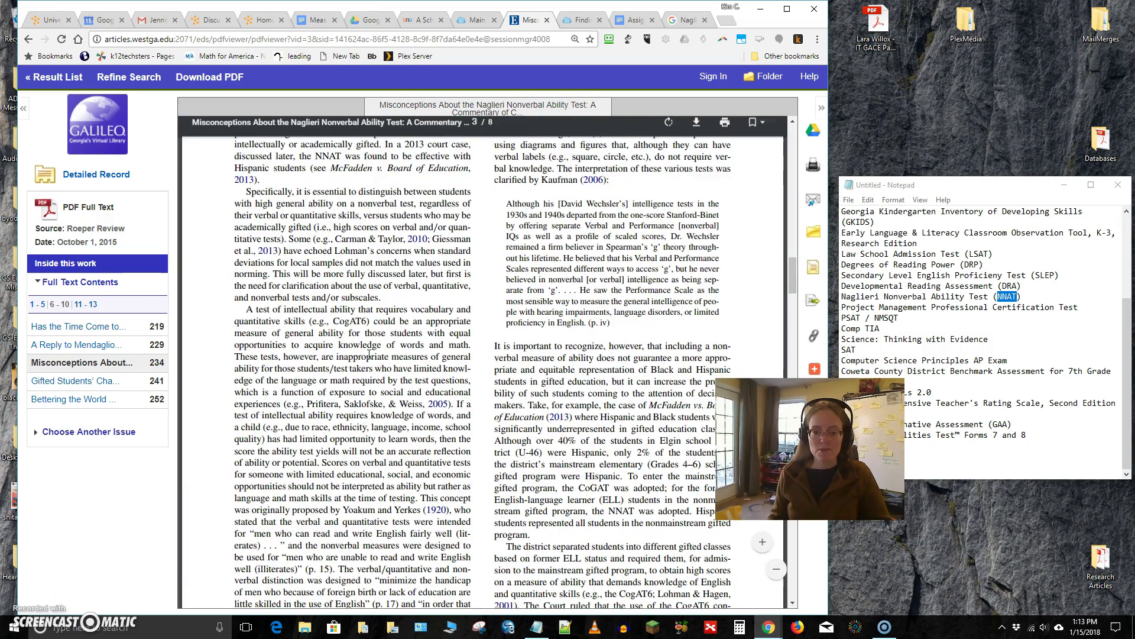
{"action": "scroll", "coordinate": [368, 354], "scroll_direction": "down", "scroll_amount": 14}
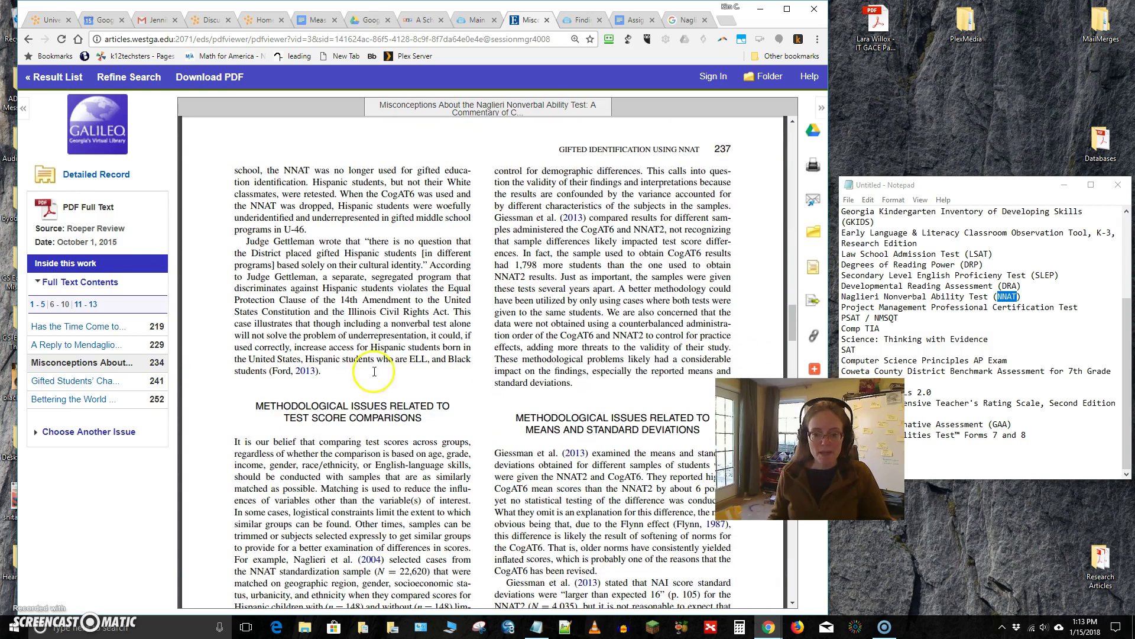
{"action": "scroll", "coordinate": [363, 415], "scroll_direction": "down", "scroll_amount": 15}
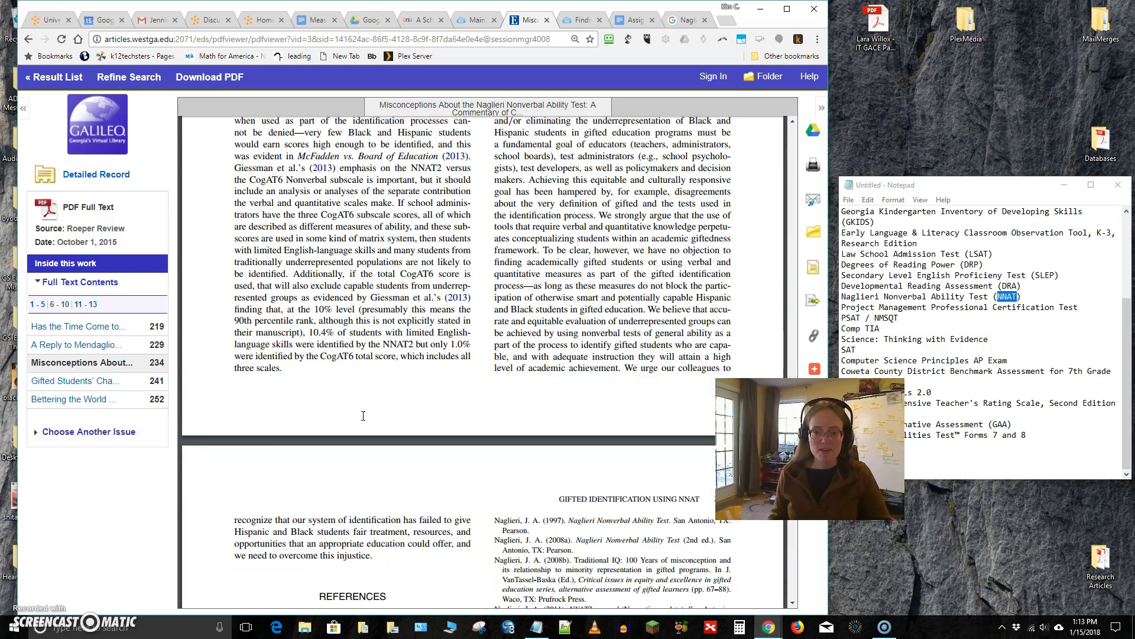
{"action": "scroll", "coordinate": [363, 416], "scroll_direction": "down", "scroll_amount": 15}
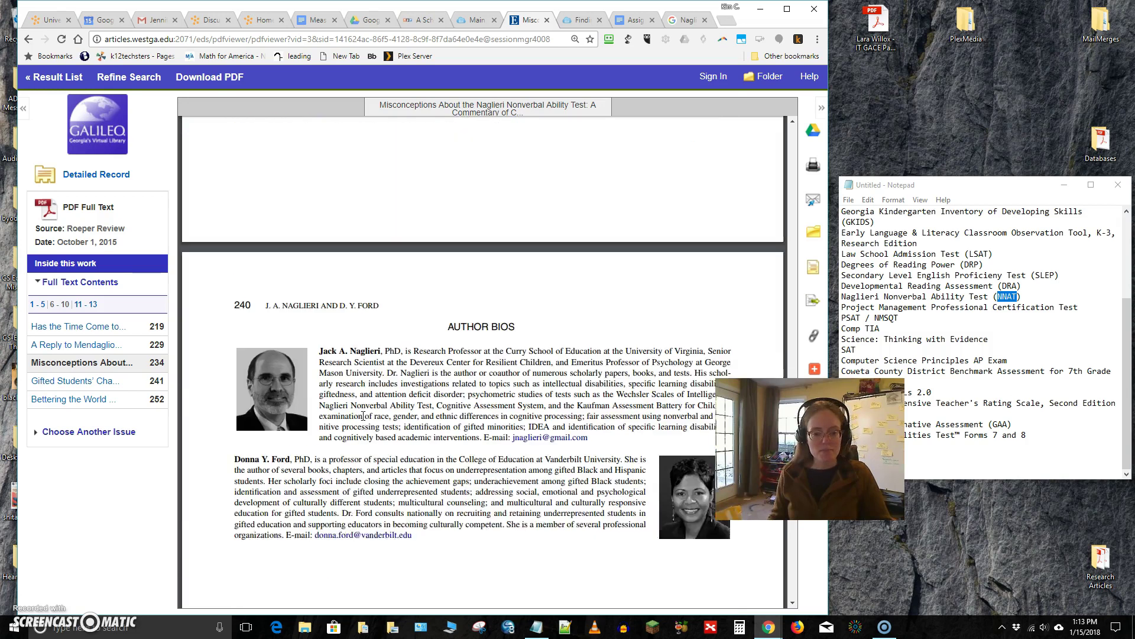
Step: Scroll back up the PDF, then go back to the UWG Ingram Library login page
{"action": "scroll", "coordinate": [363, 416], "scroll_direction": "up", "scroll_amount": 15}
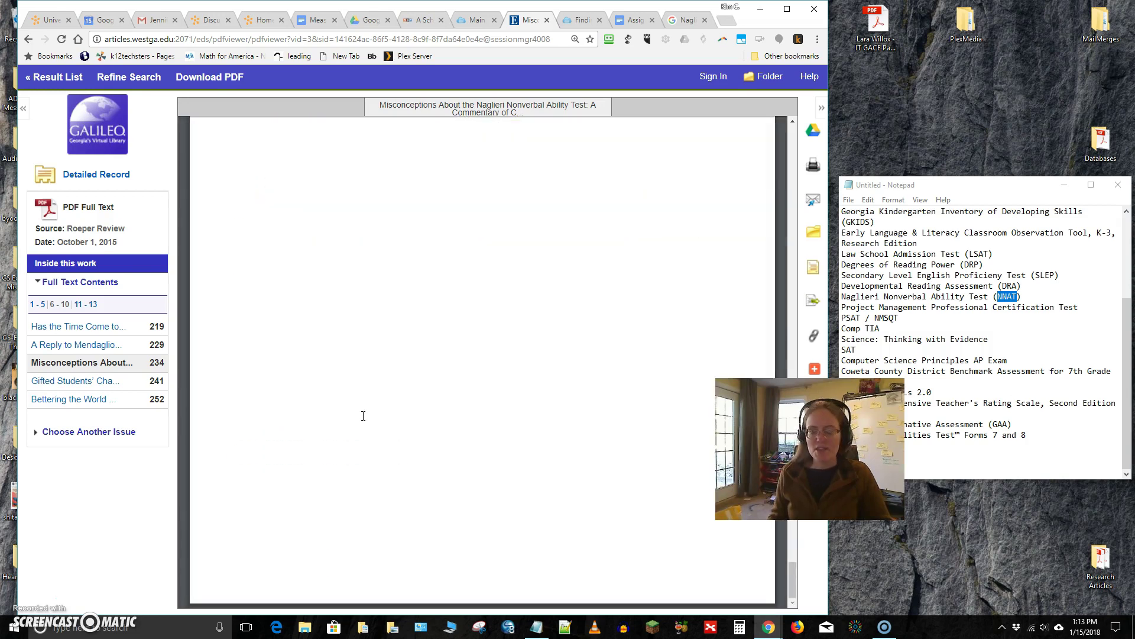
{"action": "scroll", "coordinate": [363, 416], "scroll_direction": "up", "scroll_amount": 15}
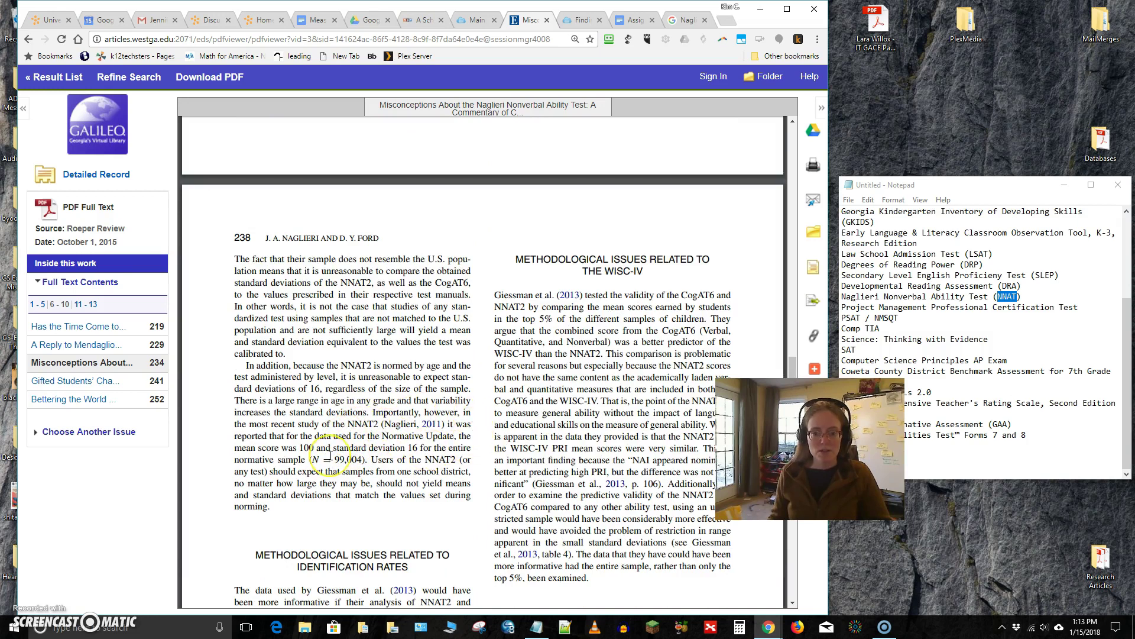
{"action": "scroll", "coordinate": [331, 454], "scroll_direction": "up", "scroll_amount": 20}
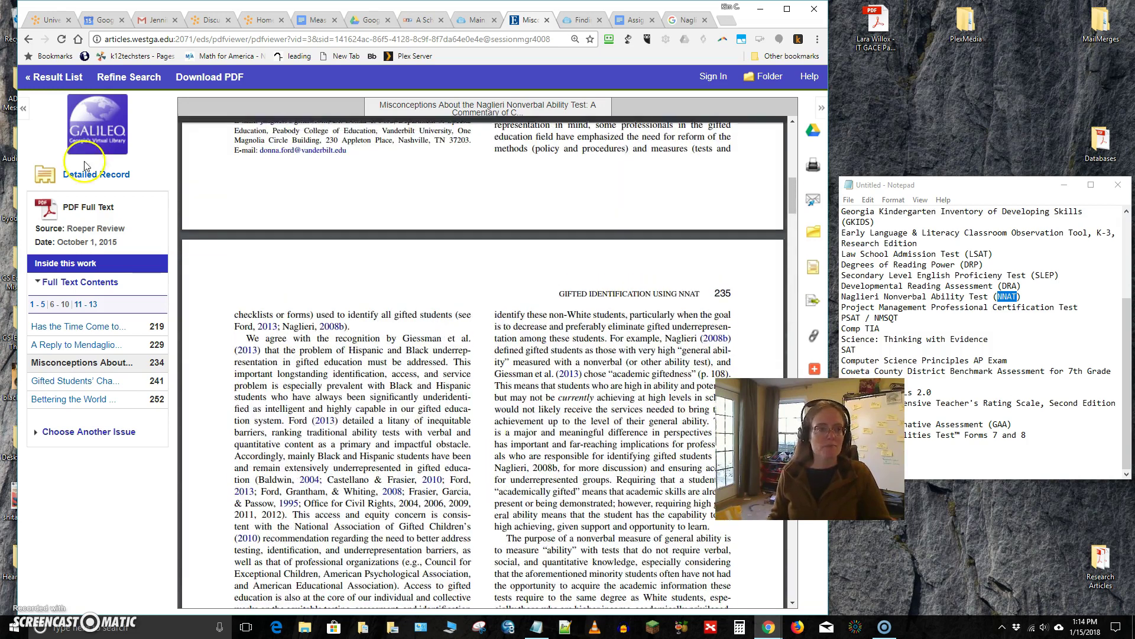
{"action": "left_click", "coordinate": [28, 40]}
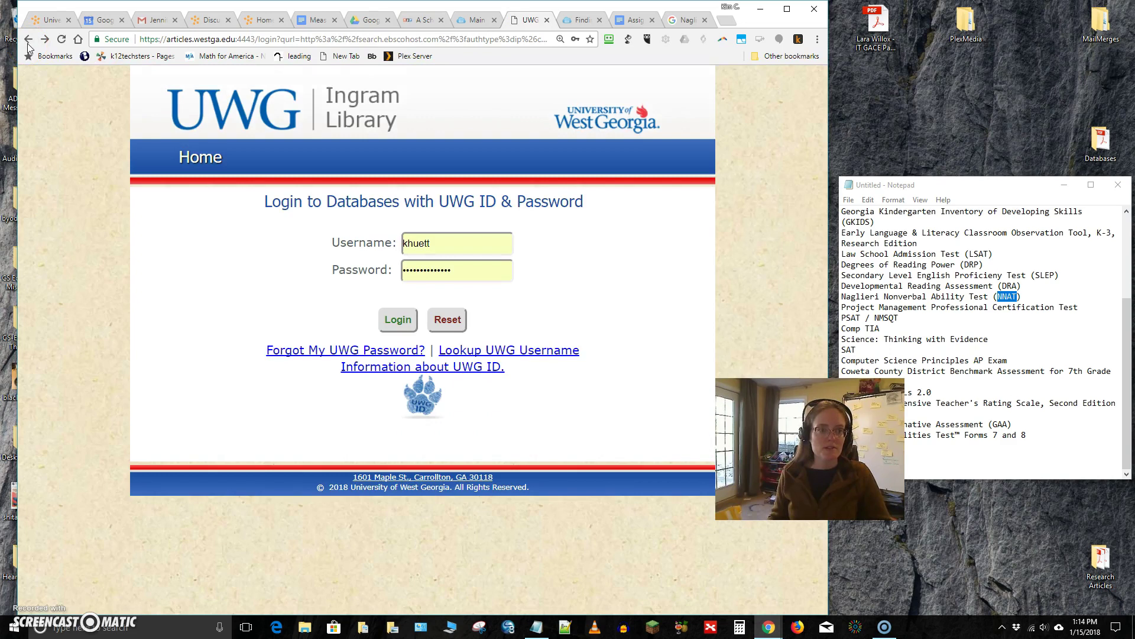
Step: Go back through the detailed record to the 476 results list and scroll through it
{"action": "left_click", "coordinate": [27, 40]}
{"action": "left_click", "coordinate": [28, 40]}
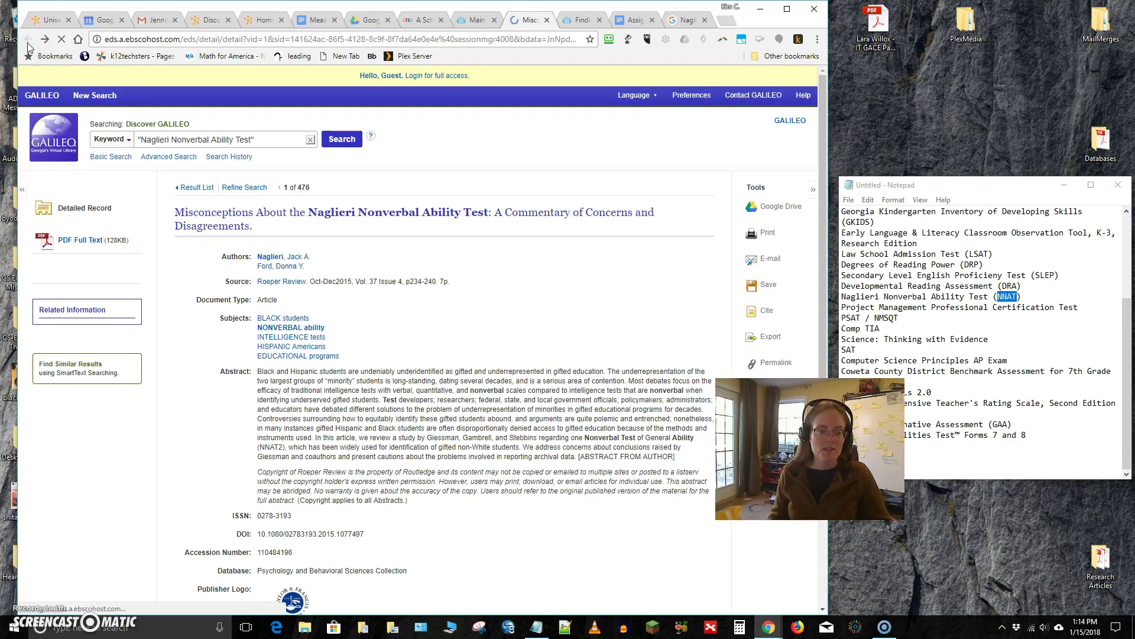
{"action": "scroll", "coordinate": [343, 322], "scroll_direction": "down", "scroll_amount": 4}
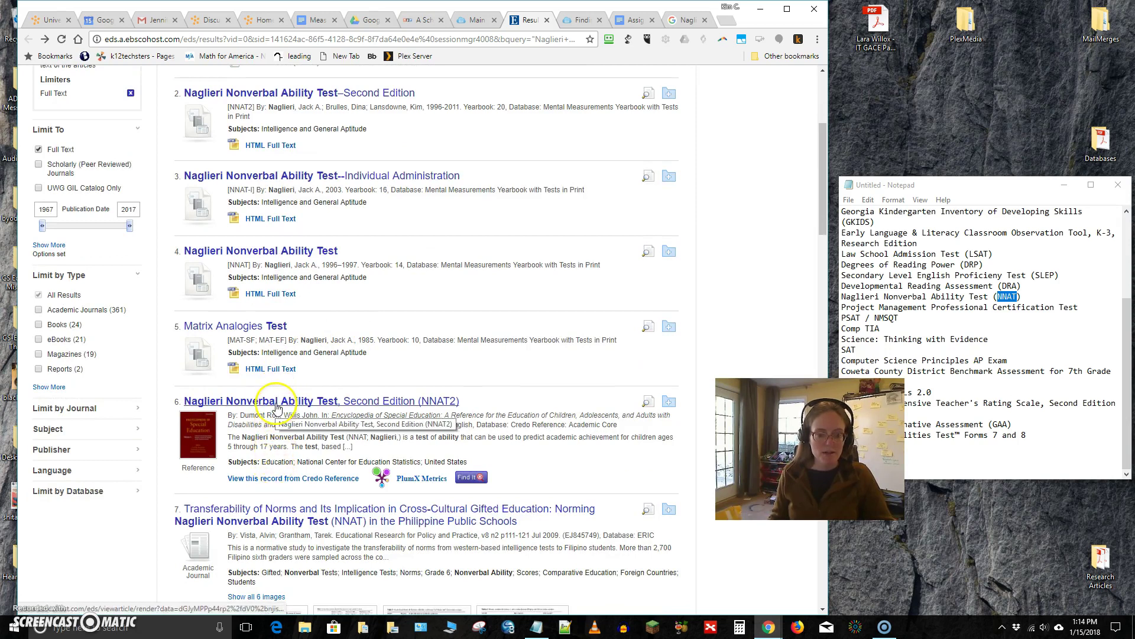
{"action": "scroll", "coordinate": [278, 414], "scroll_direction": "down", "scroll_amount": 5}
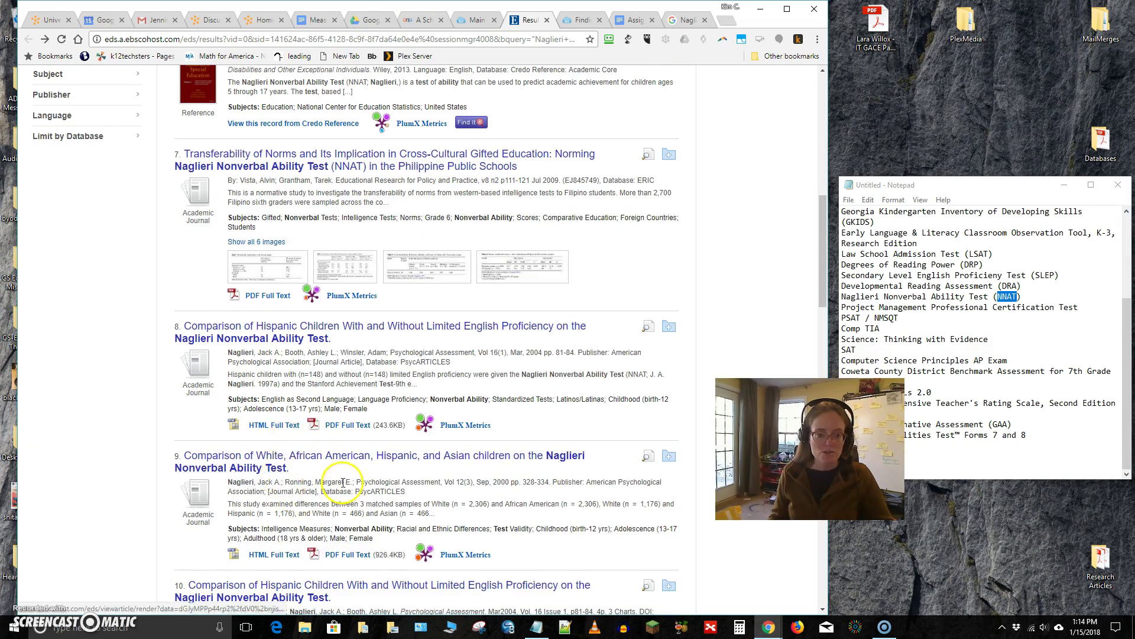
{"action": "scroll", "coordinate": [349, 408], "scroll_direction": "down", "scroll_amount": 7}
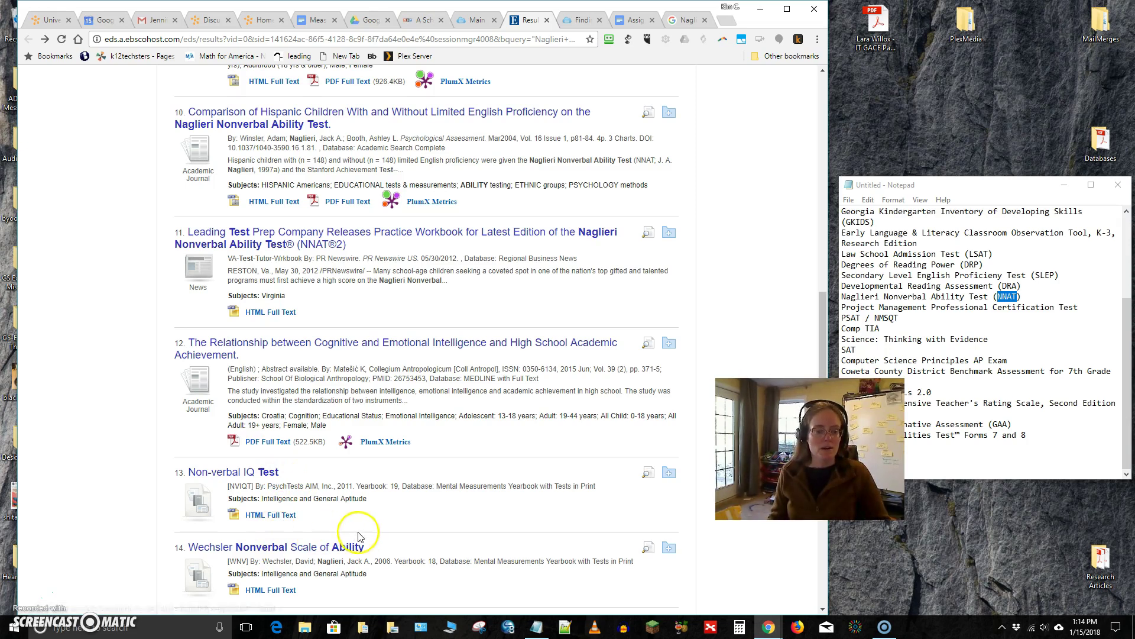
{"action": "scroll", "coordinate": [373, 536], "scroll_direction": "up", "scroll_amount": 10}
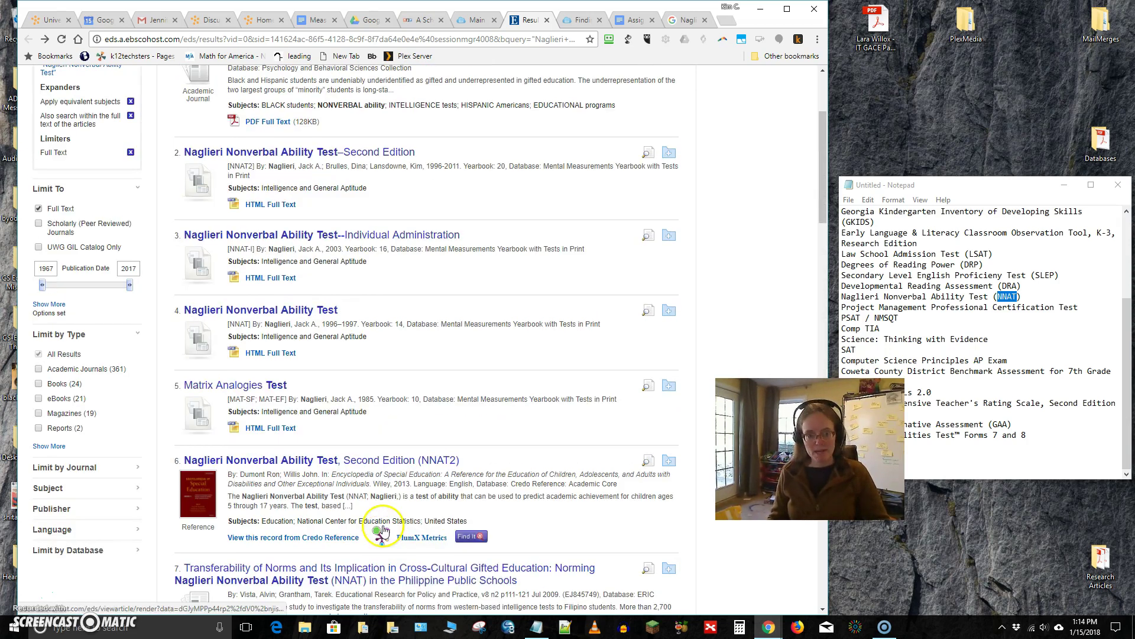
Step: Check the list of tests in Notepad, then return to the browser's search results
{"action": "left_click", "coordinate": [993, 360]}
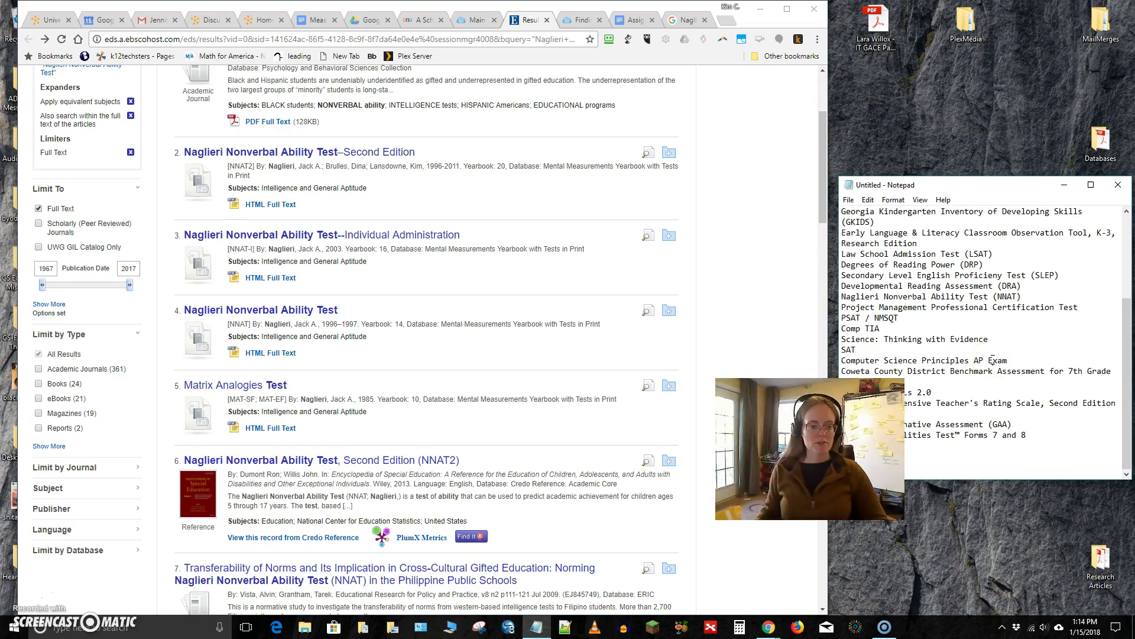
{"action": "scroll", "coordinate": [443, 343], "scroll_direction": "up", "scroll_amount": 3}
{"action": "left_click", "coordinate": [408, 349]}
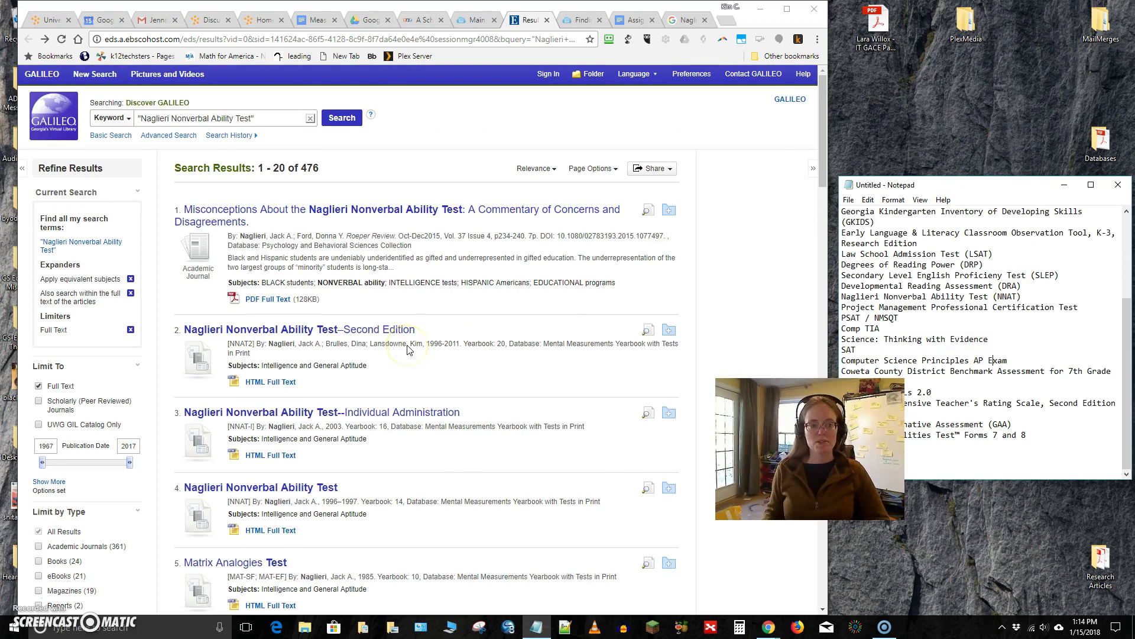